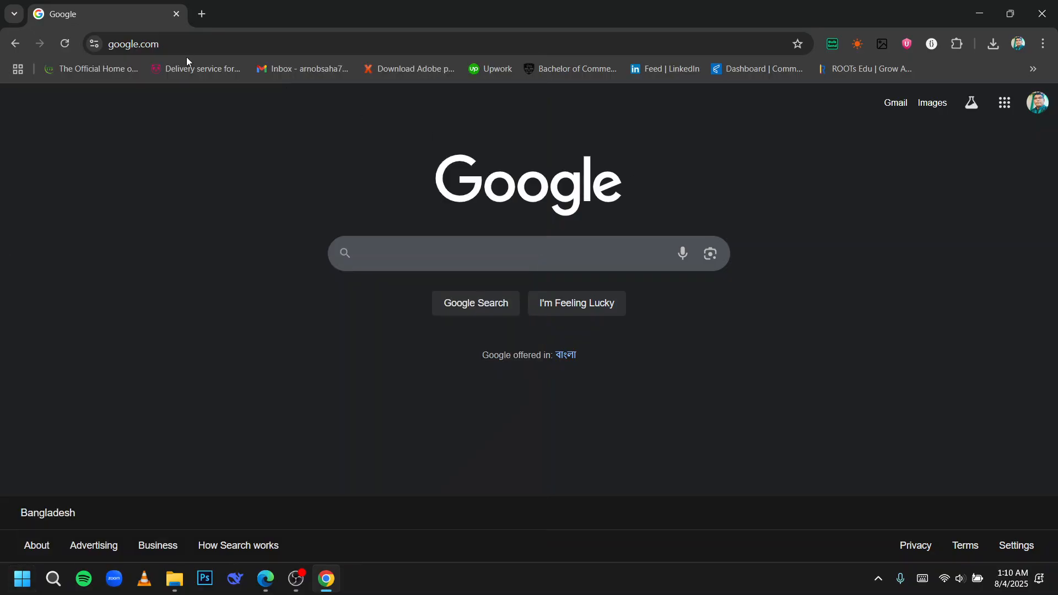
Open canva.com in a new browser tab.
left_click(193, 49)
left_click(200, 14)
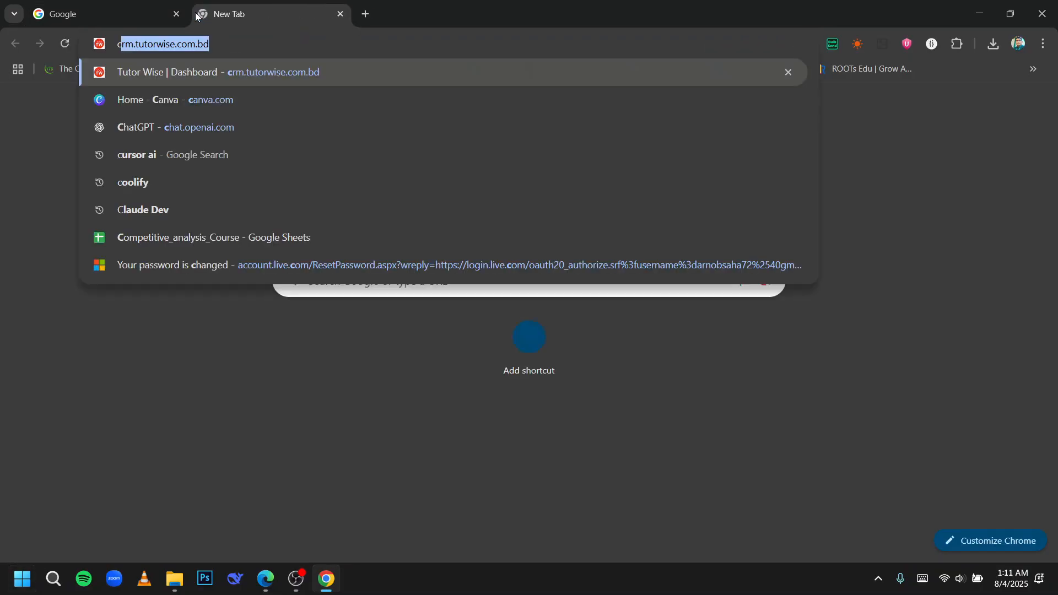
type("cam")
key("BackSpace")
type("nva.")
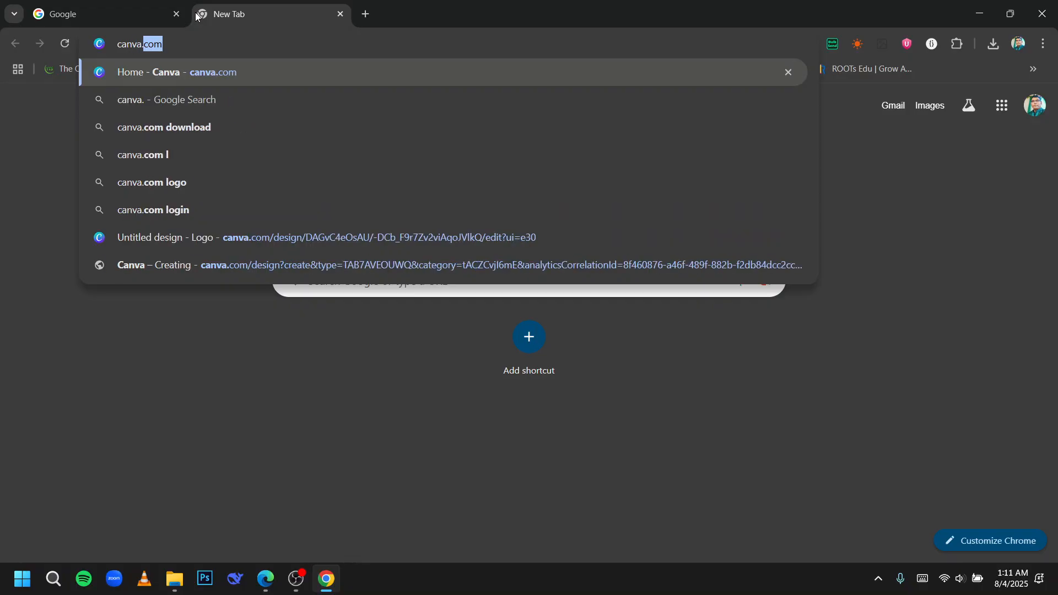
key("Return")
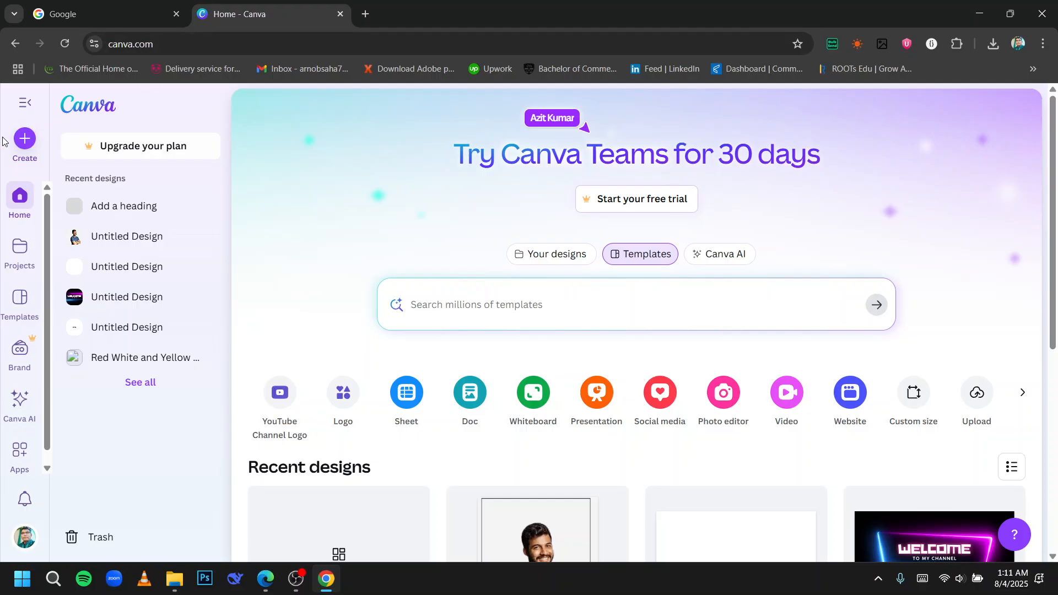
Create a new design from the TikTok Video (1080 × 1920 px) format found by searching tiktok among Videos.
left_click(25, 140)
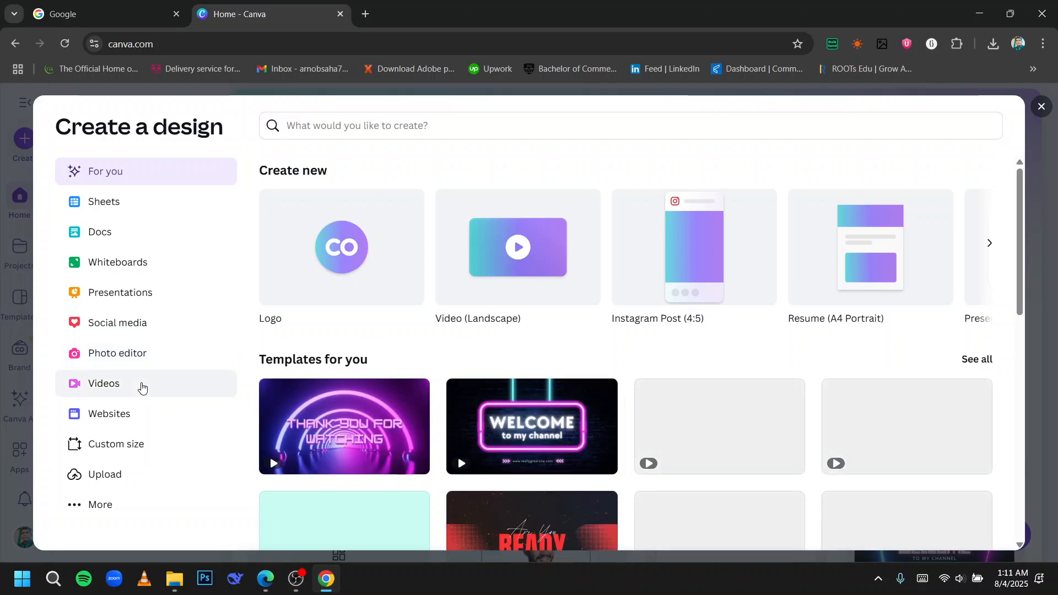
left_click(144, 384)
left_click(395, 130)
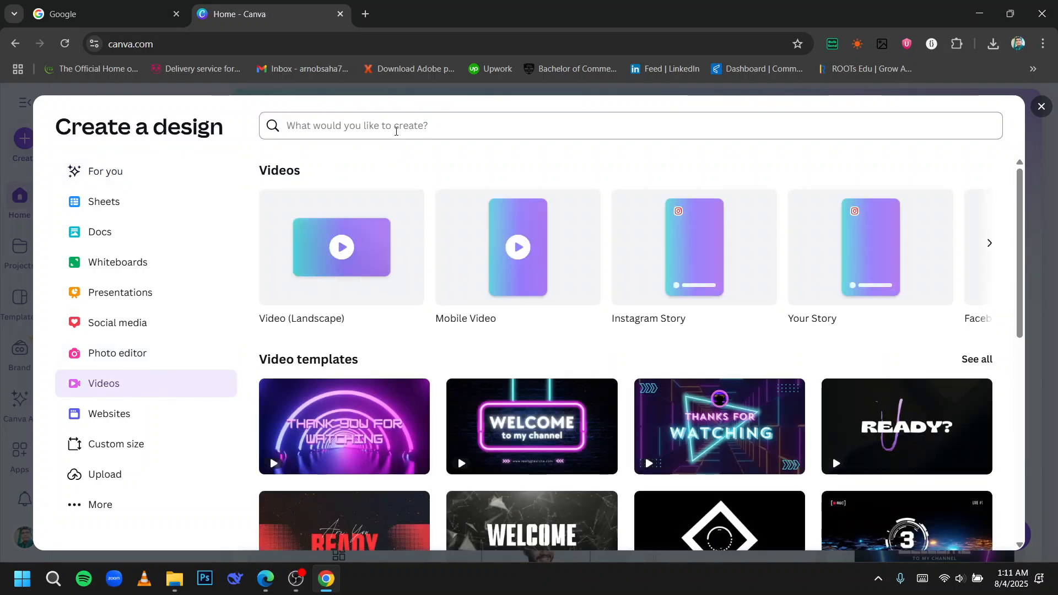
type("tiktok")
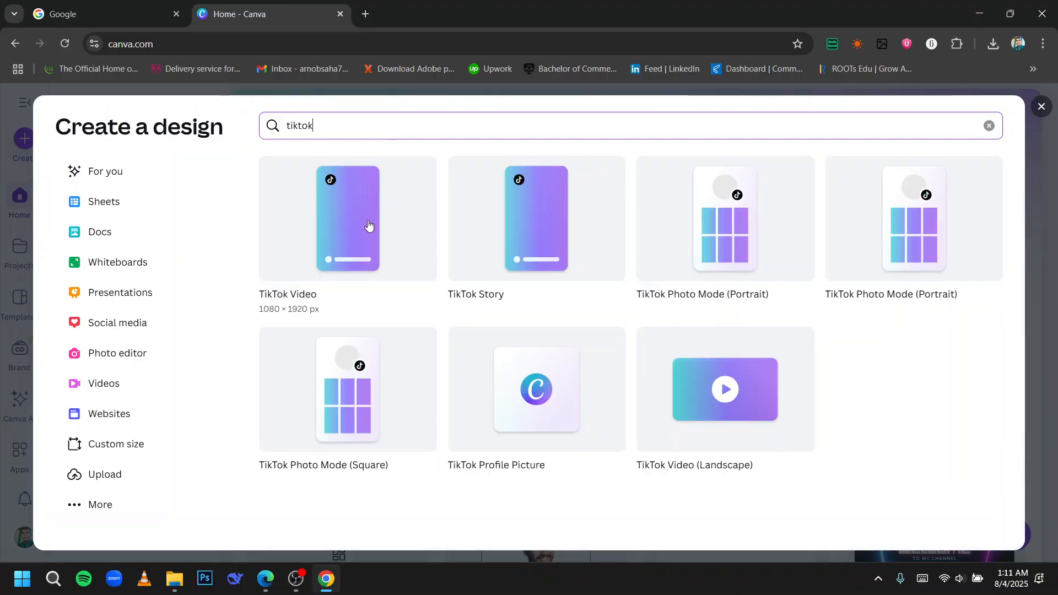
left_click(368, 225)
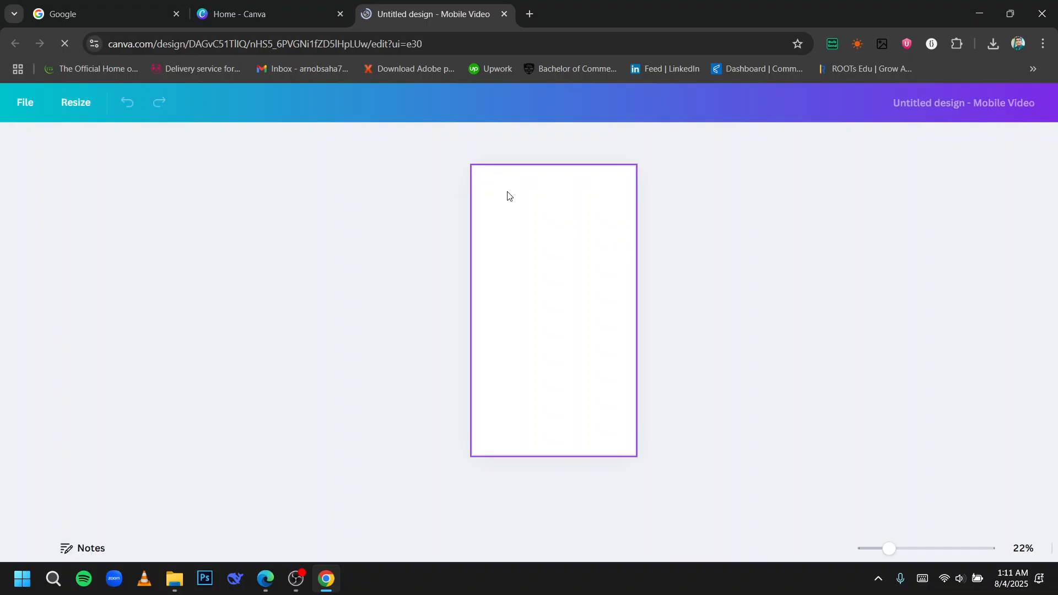
Open pixabay.com in another new tab.
left_click(529, 14)
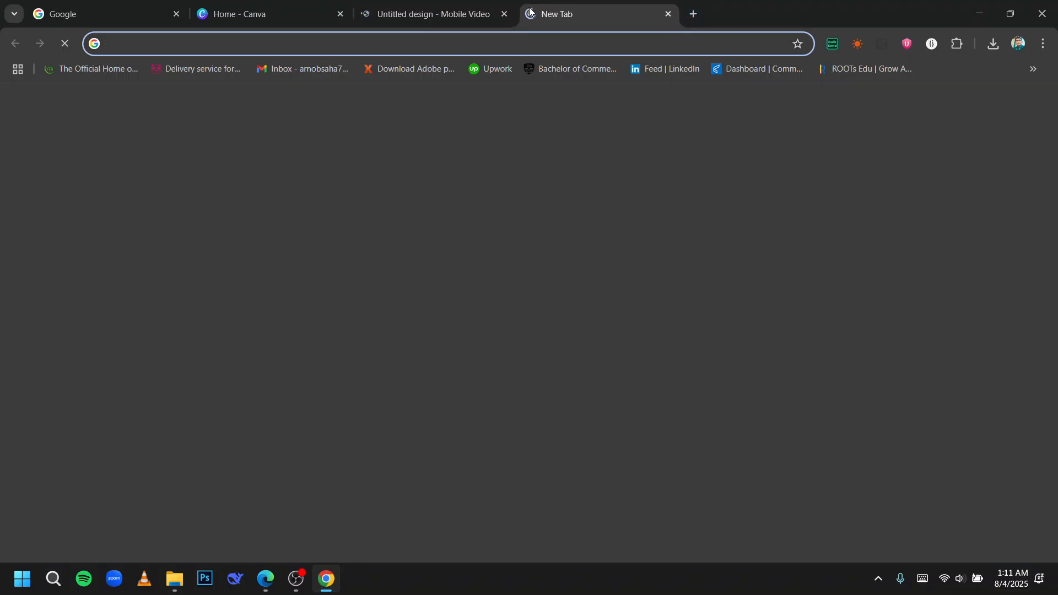
type("pixaba")
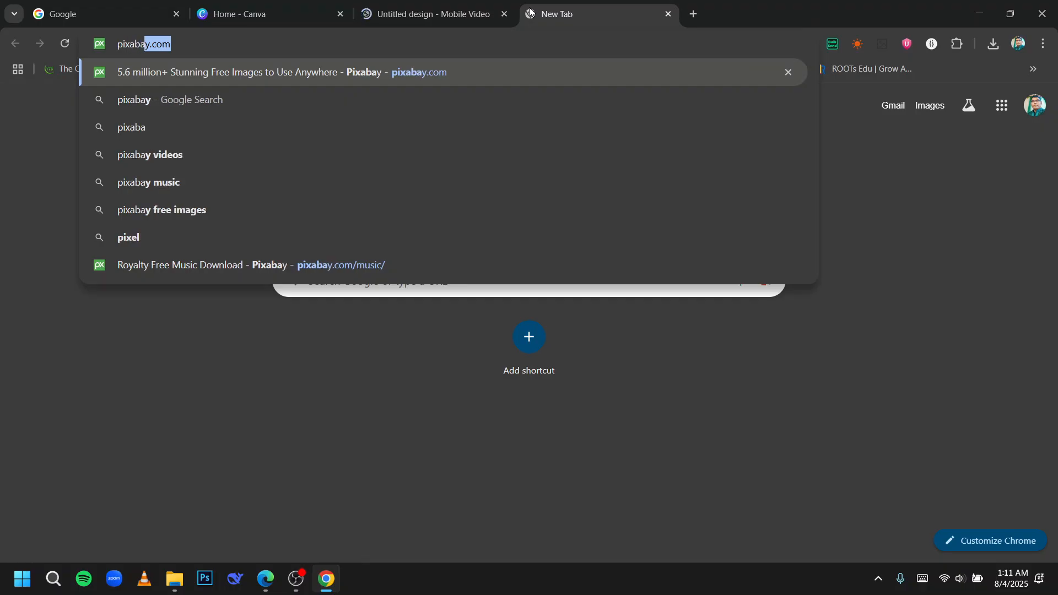
type("y")
key("Return")
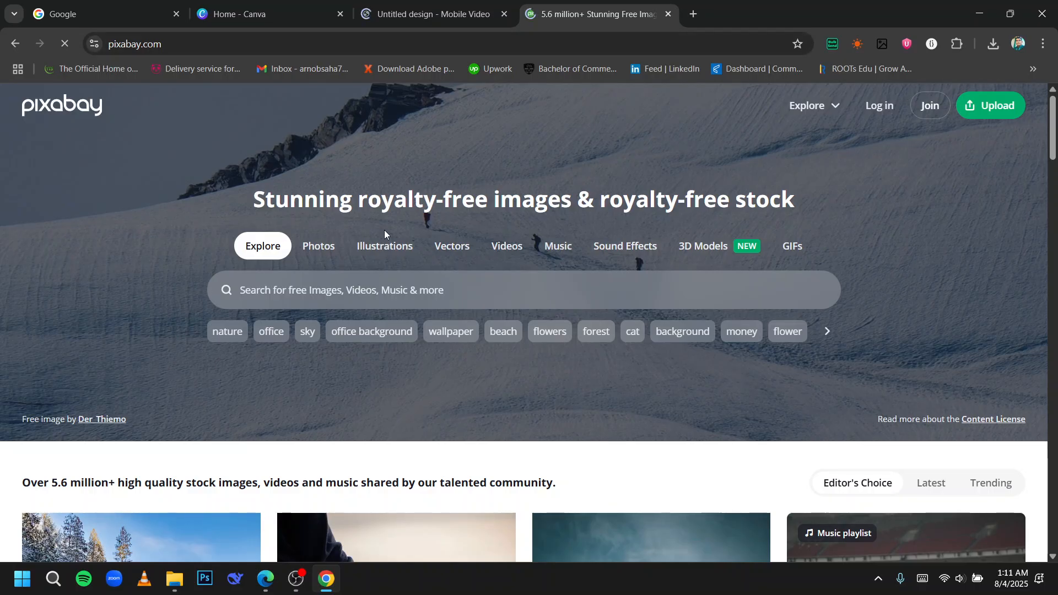
Search Pixabay for tiktok images and look over the results.
left_click(337, 288)
type("tik")
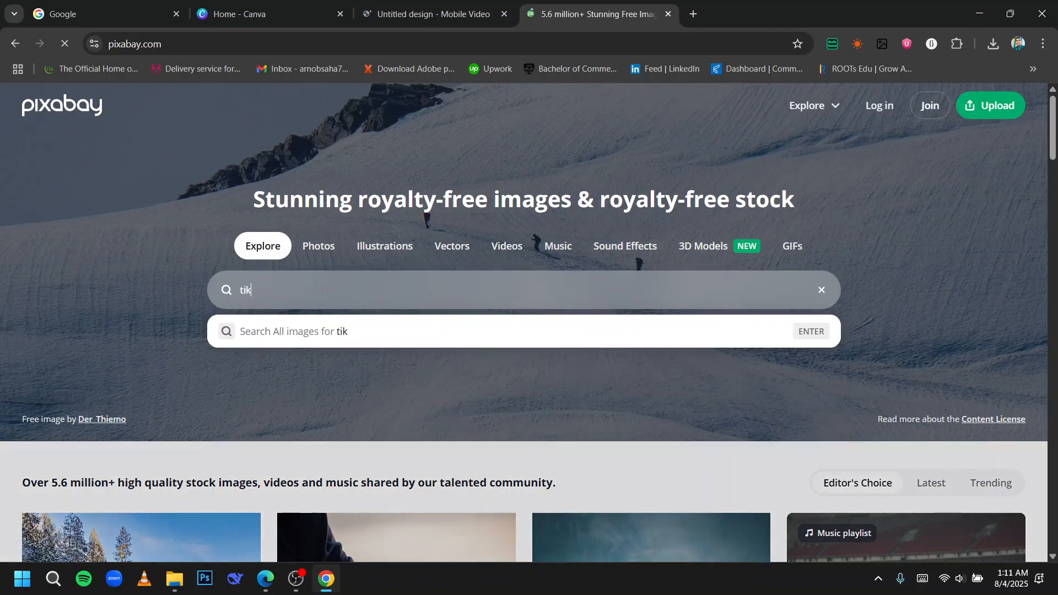
type("tok")
key("Return")
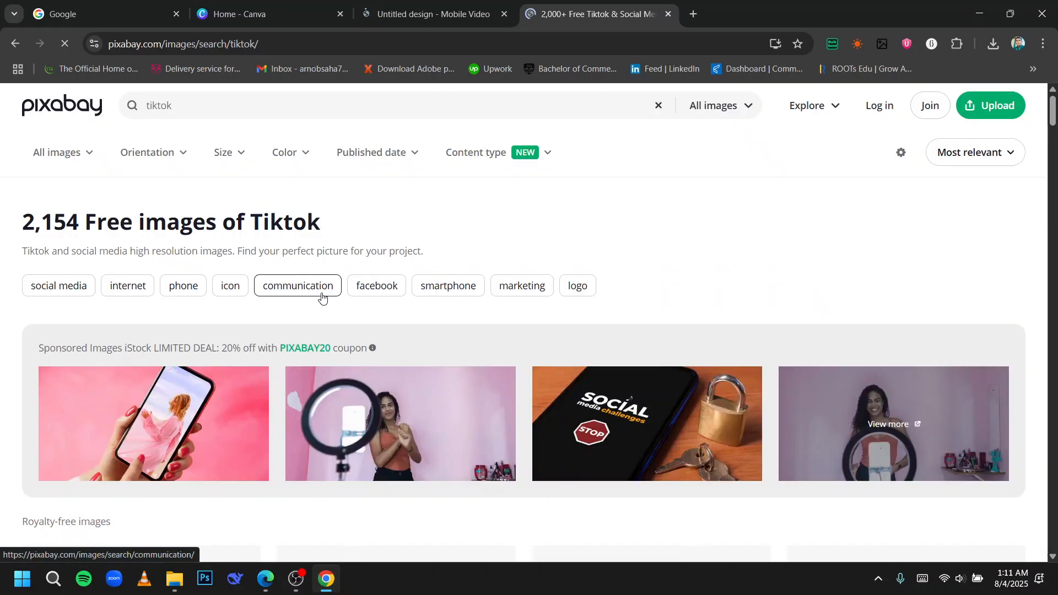
scroll(449, 335, "down", 6)
scroll(448, 335, "up", 6)
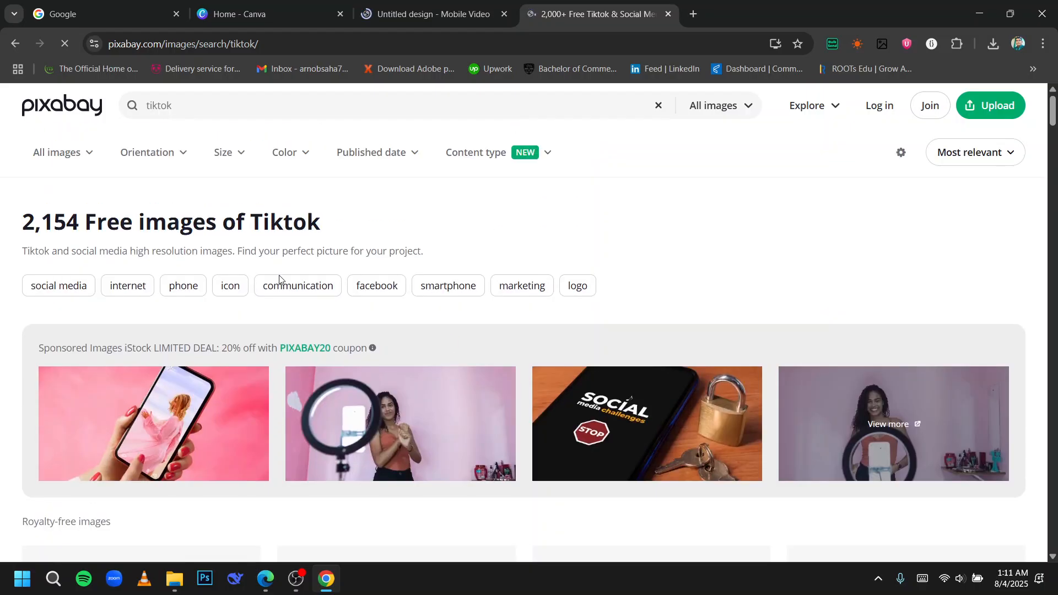
Refine the Pixabay search to tiktok videos and browse the image results.
left_click(197, 97)
type("v")
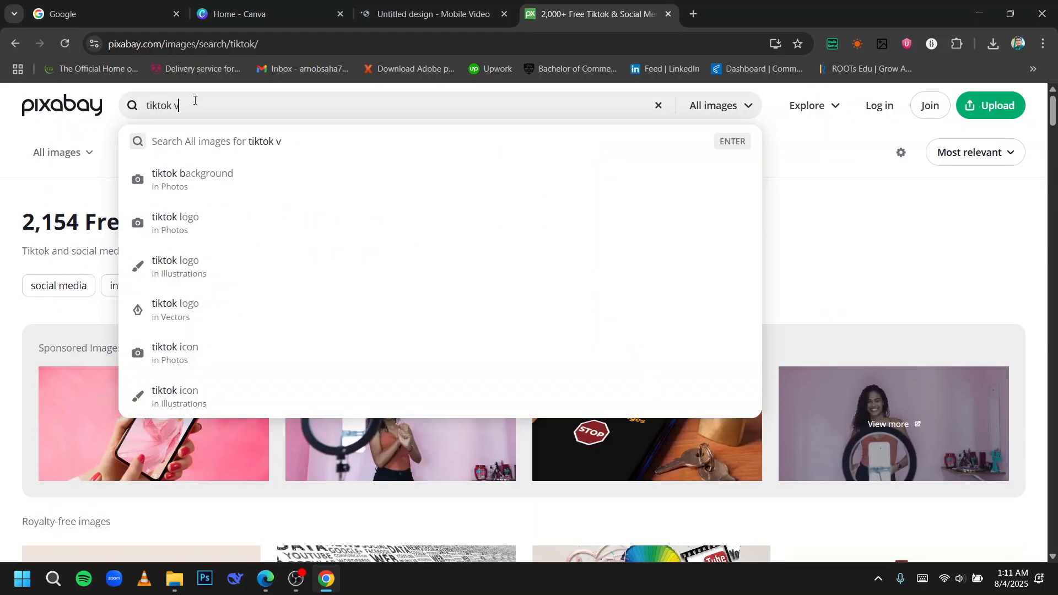
type("ideos")
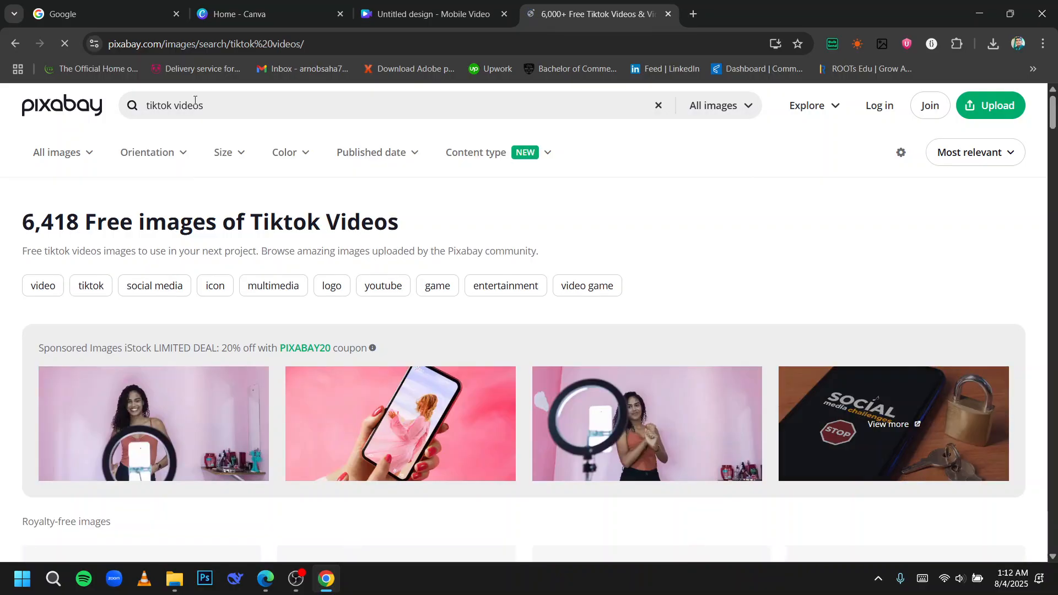
scroll(356, 285, "down", 3)
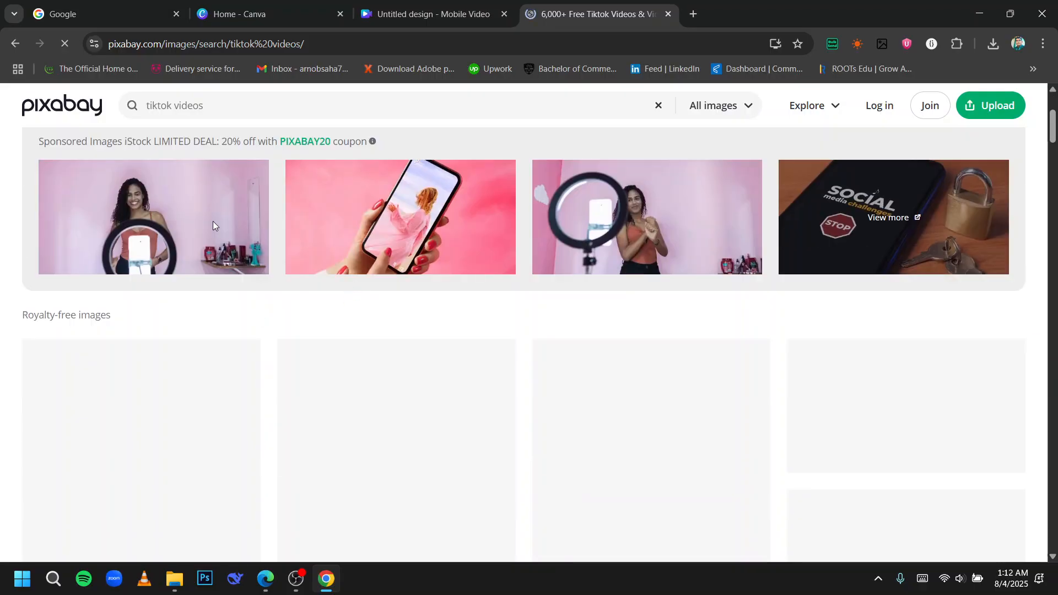
scroll(768, 288, "down", 3)
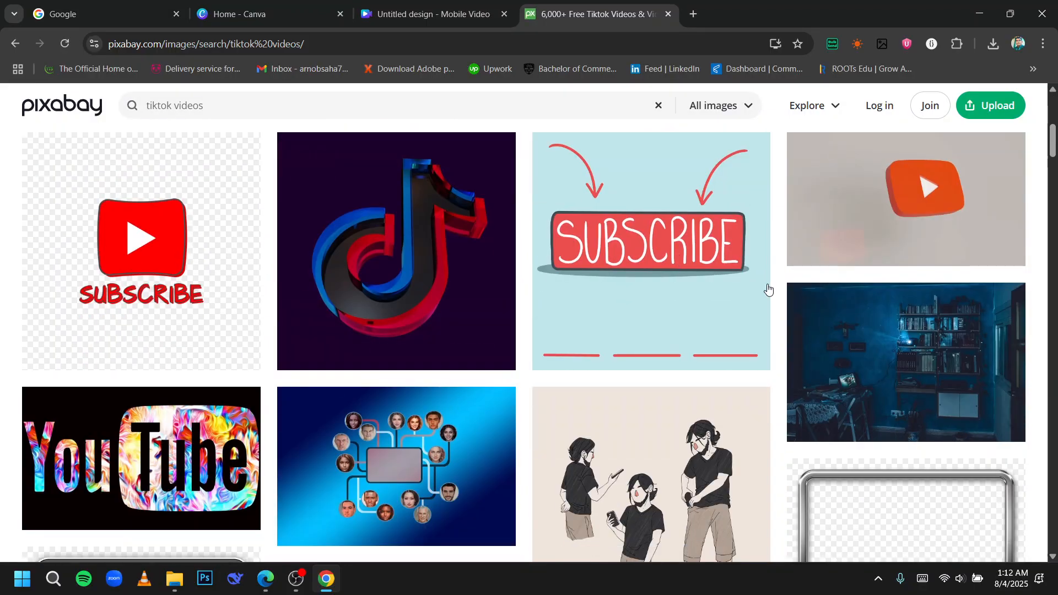
scroll(681, 357, "up", 2)
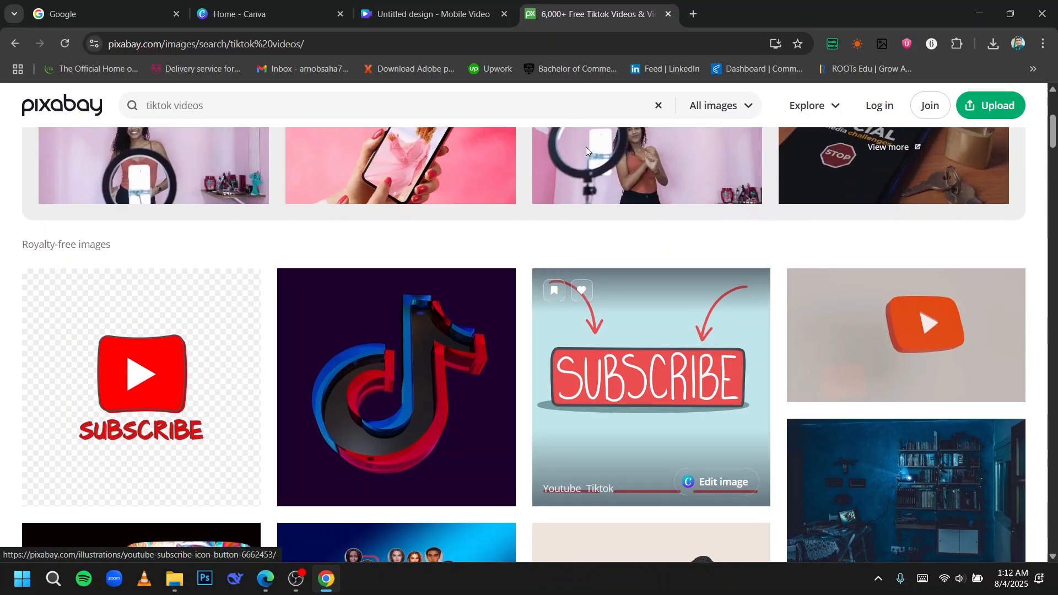
Back in the Canva design, apply the Pink Yellow Retro Colorful Floral Illustrated TikTok Video template and play it.
left_click(449, 5)
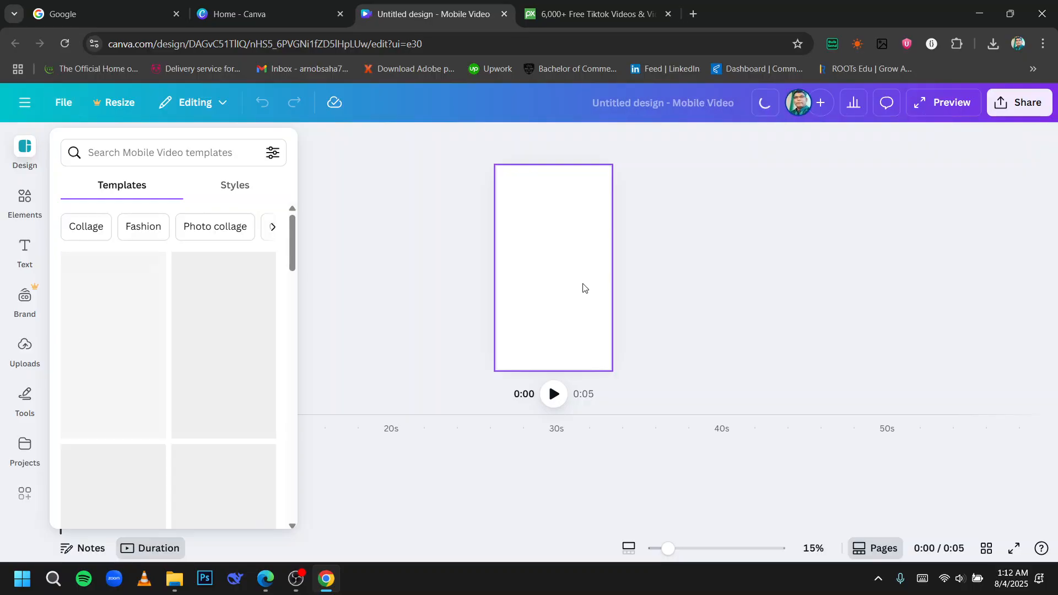
scroll(141, 259, "down", 10)
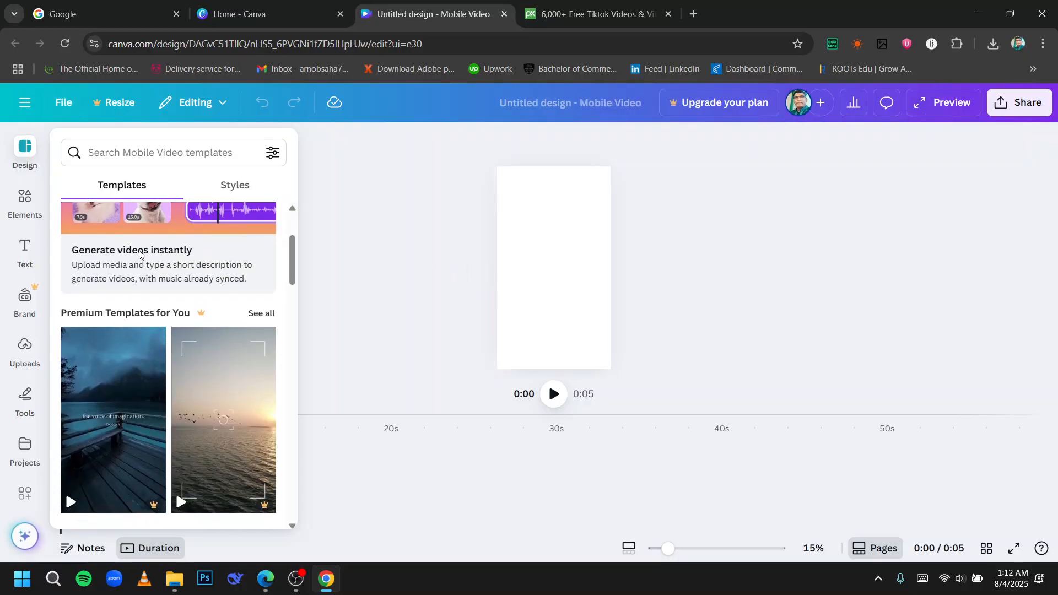
scroll(166, 272, "down", 1)
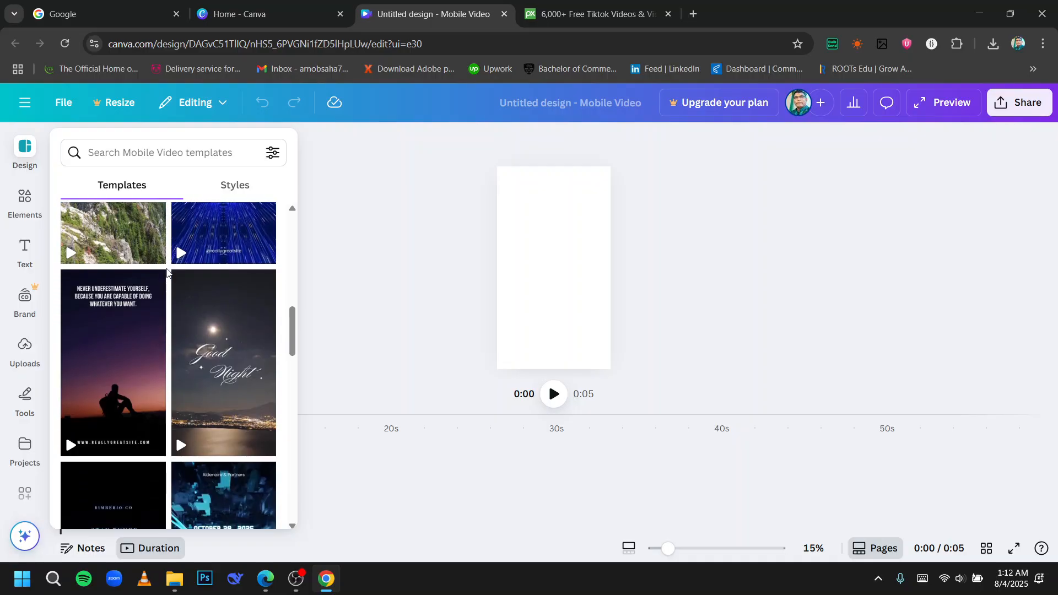
mouse_move(243, 363)
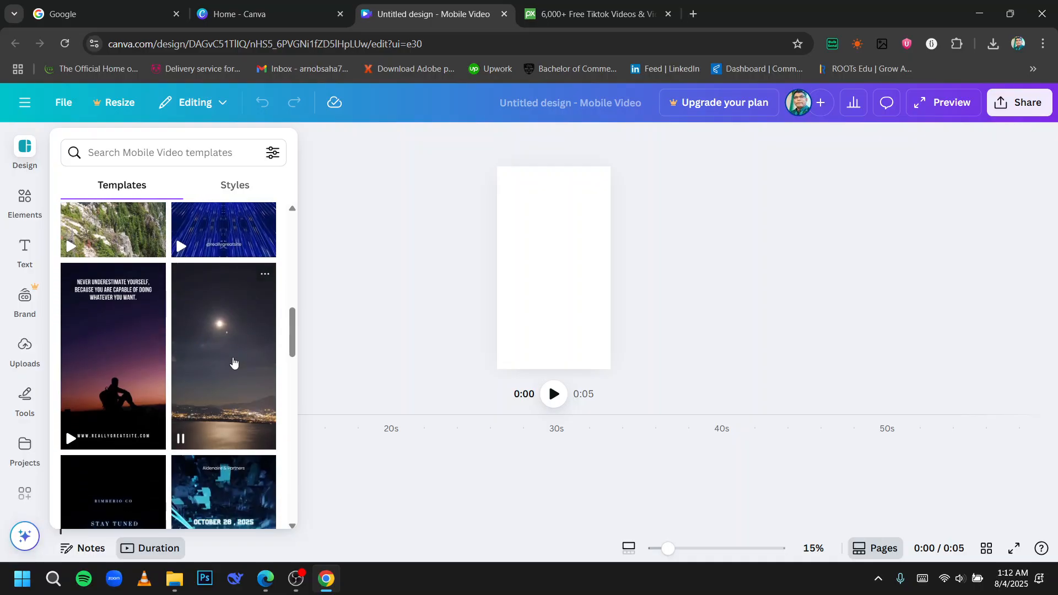
scroll(162, 344, "down", 8)
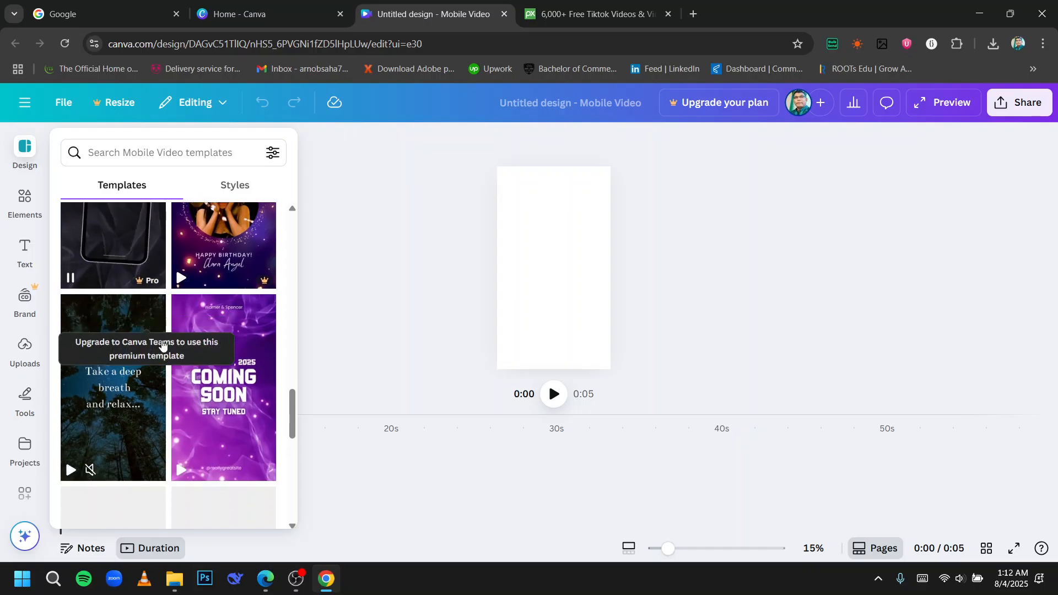
scroll(162, 345, "down", 6)
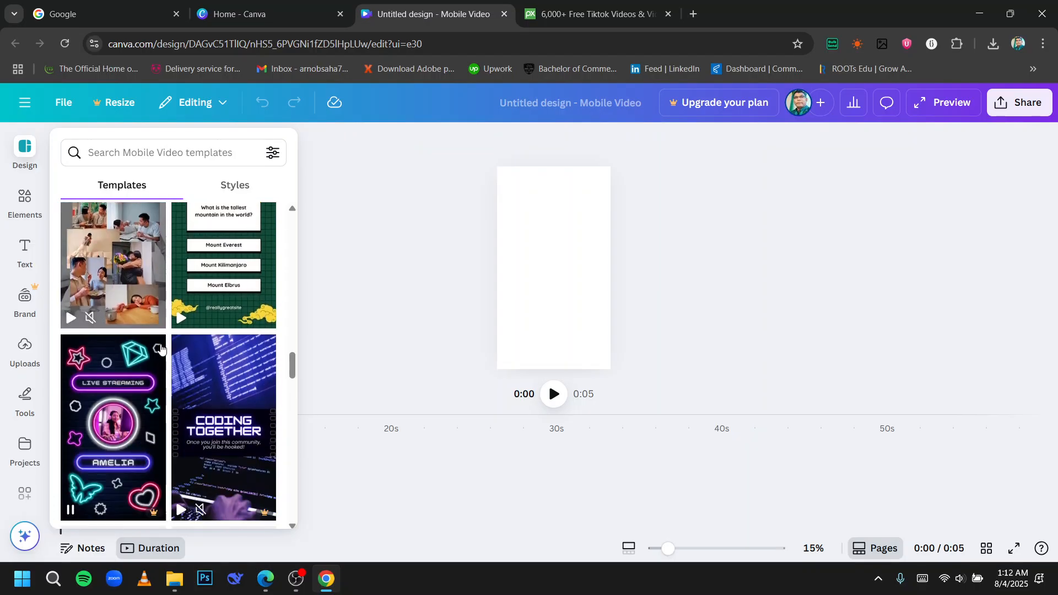
scroll(161, 348, "down", 6)
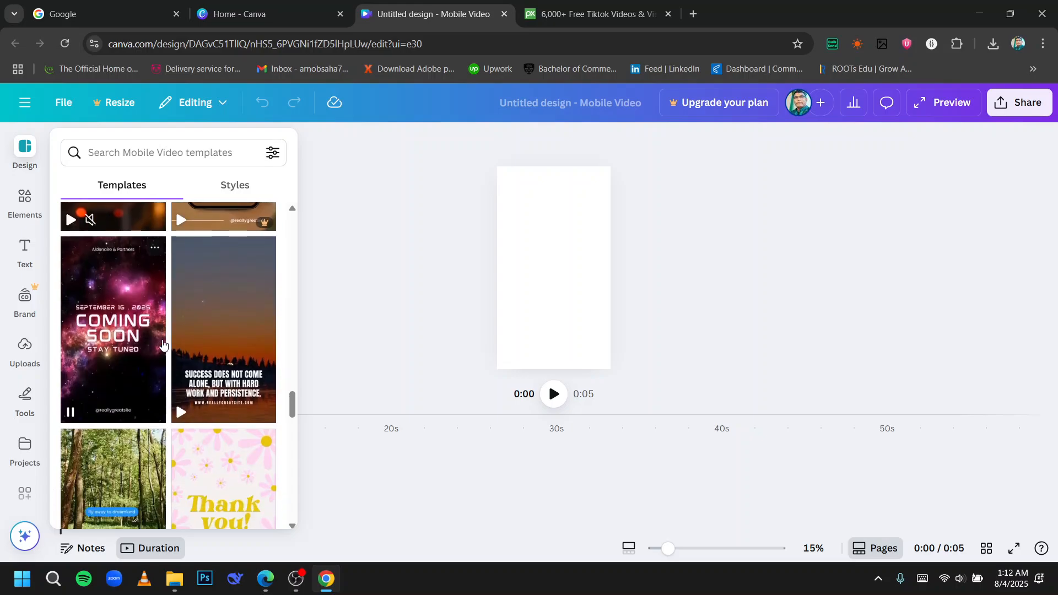
scroll(162, 344, "down", 5)
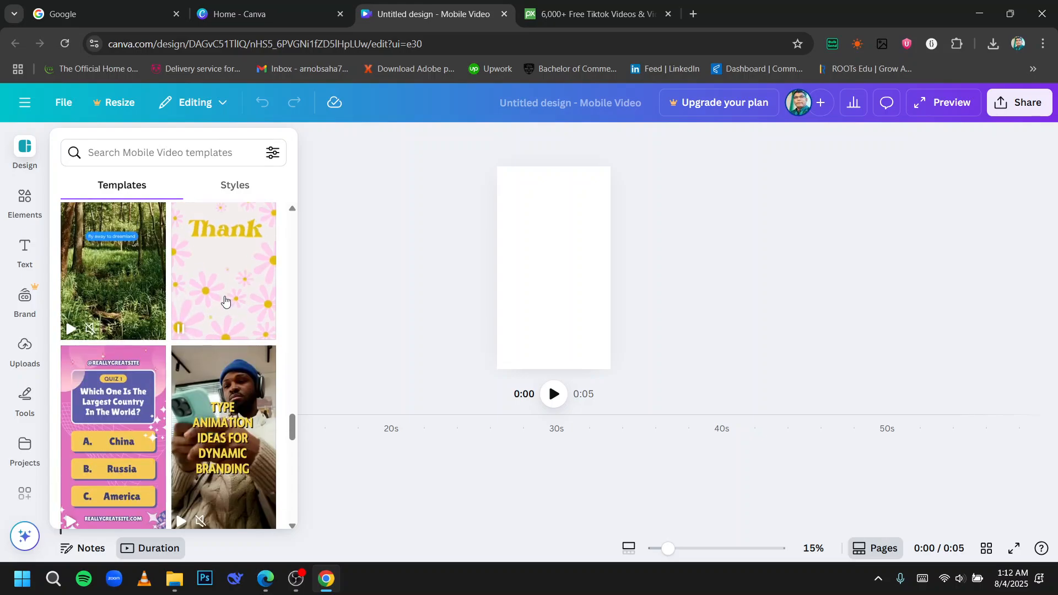
left_click_drag(225, 301, 550, 292)
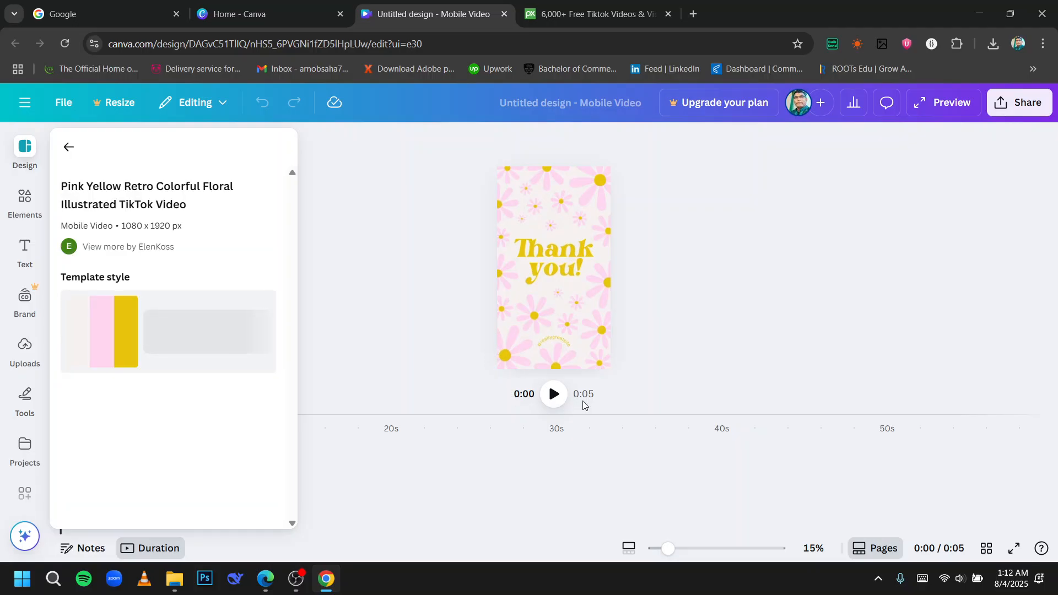
left_click(555, 395)
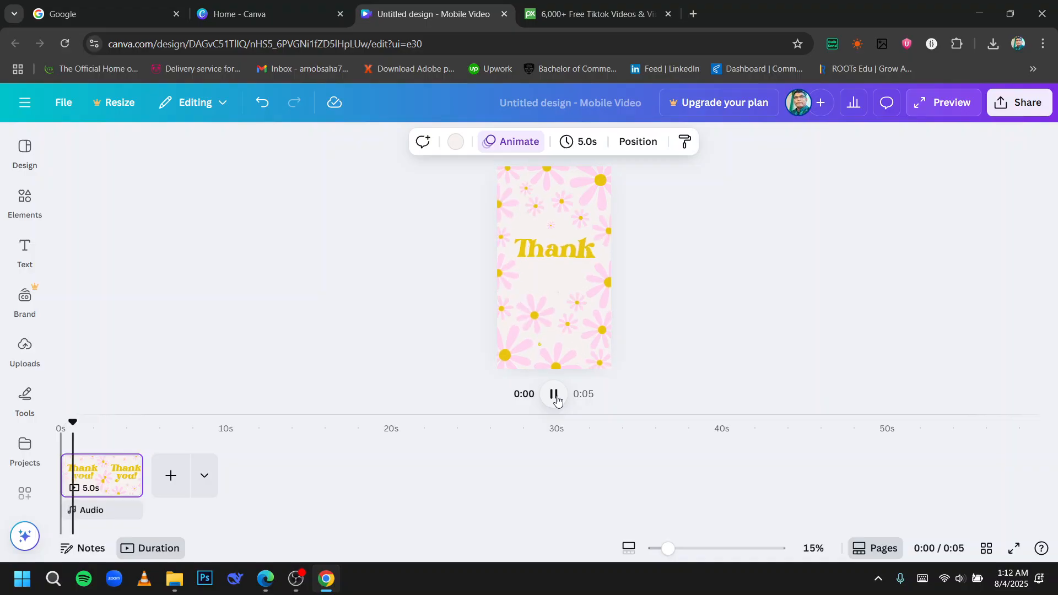
Add a heading near the top of the page and write Hello in it.
left_click(30, 264)
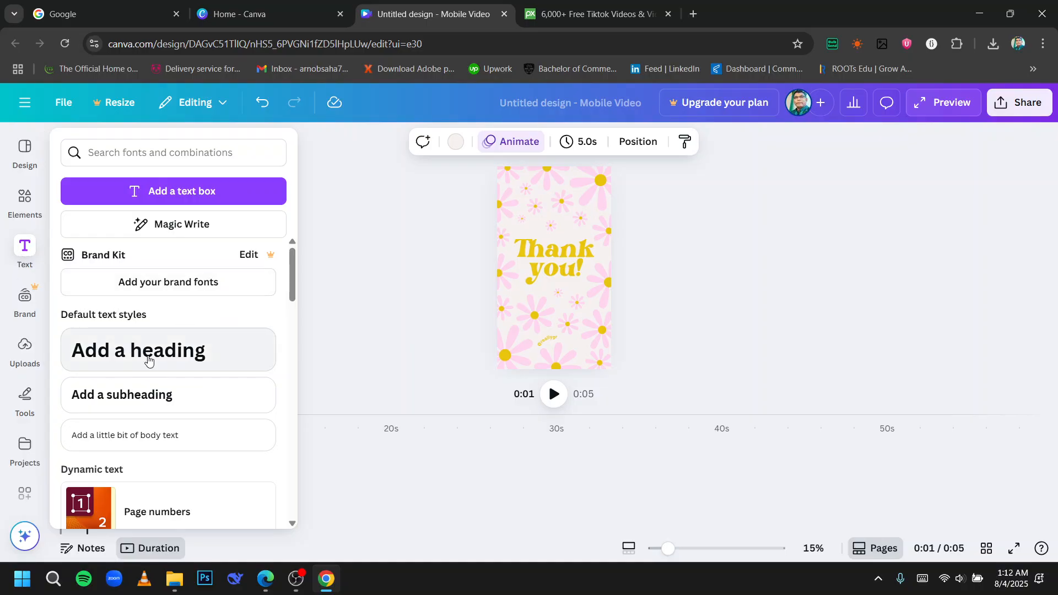
left_click_drag(148, 355, 585, 217)
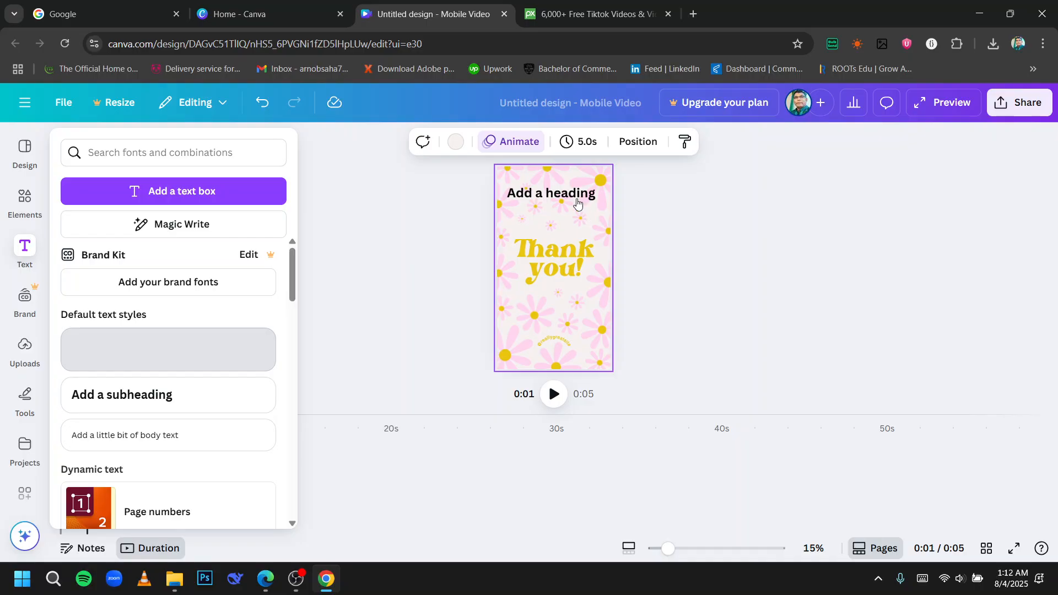
double_click(578, 203)
type("Hello")
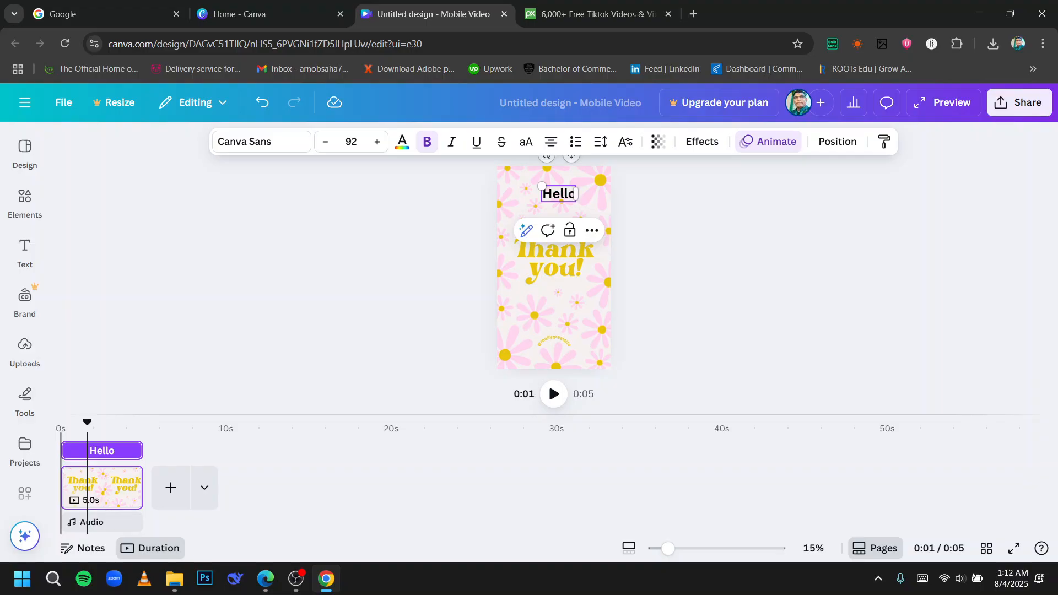
Try text effects on the Hello heading, ending with the Background effect.
left_click(723, 146)
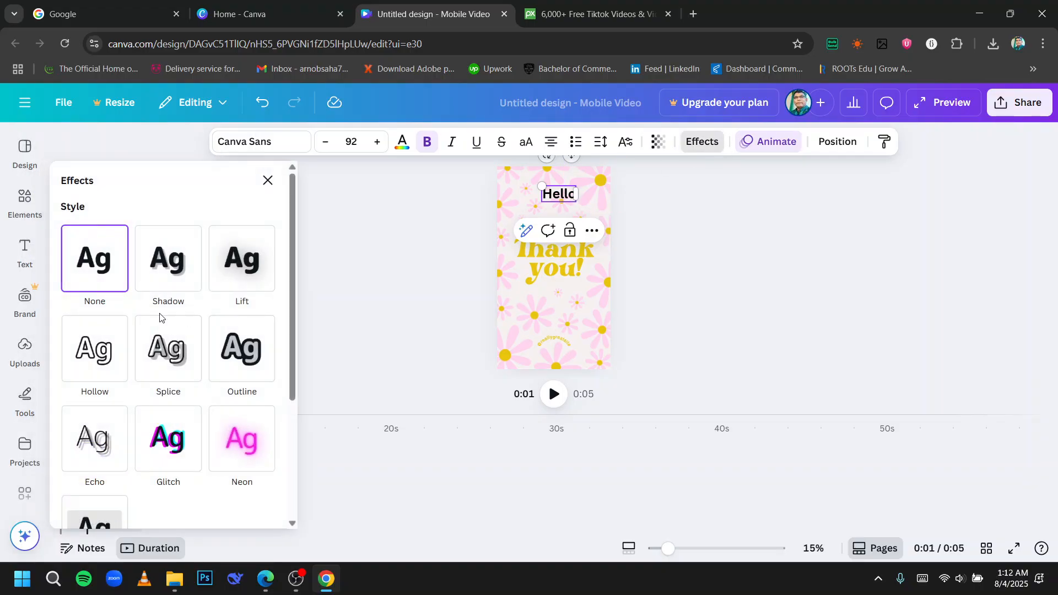
left_click(247, 265)
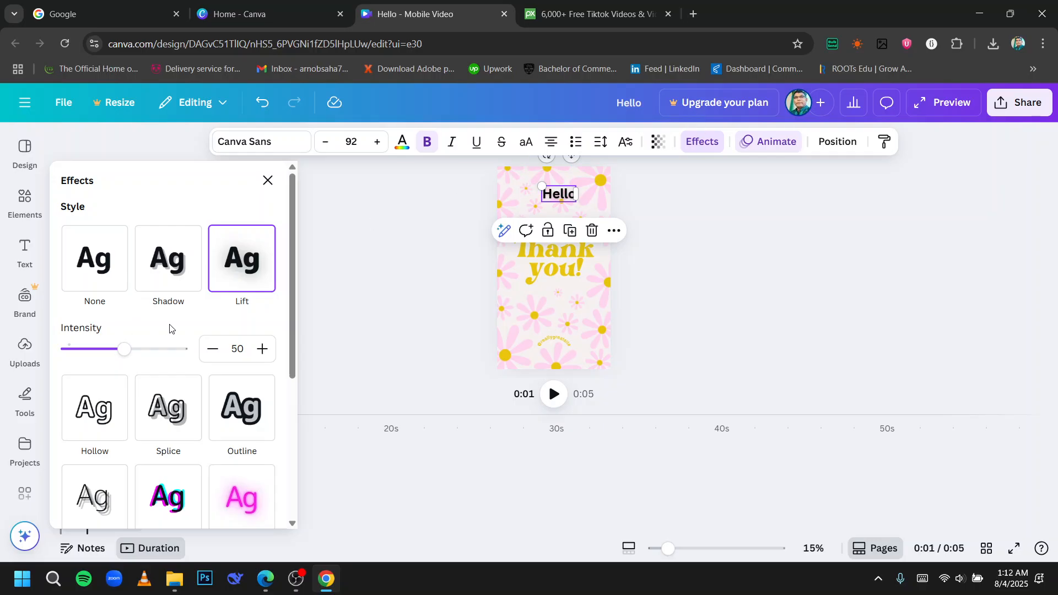
left_click(241, 409)
scroll(165, 429, "down", 5)
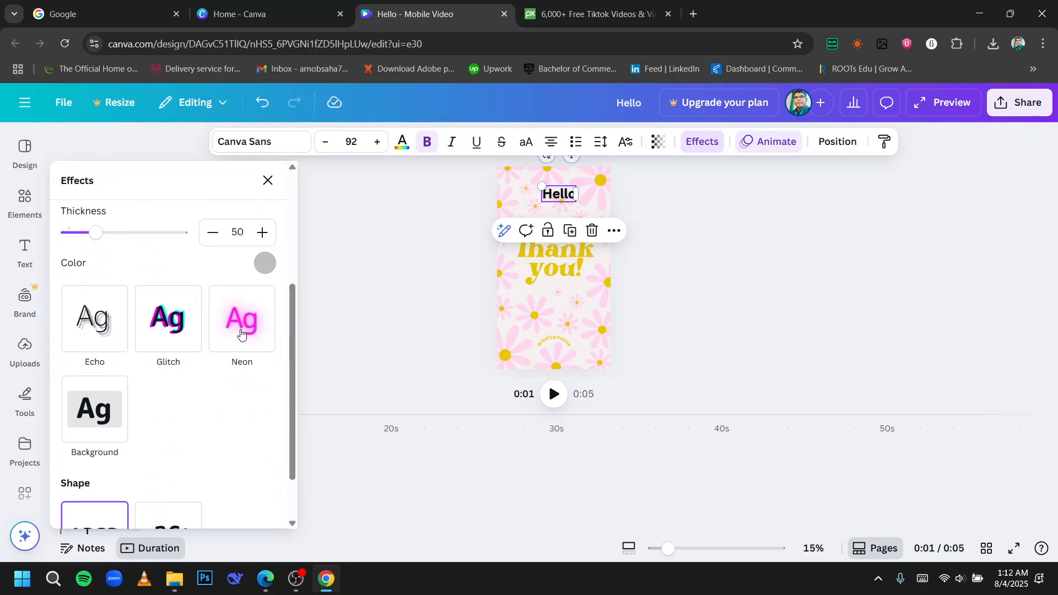
left_click(115, 371)
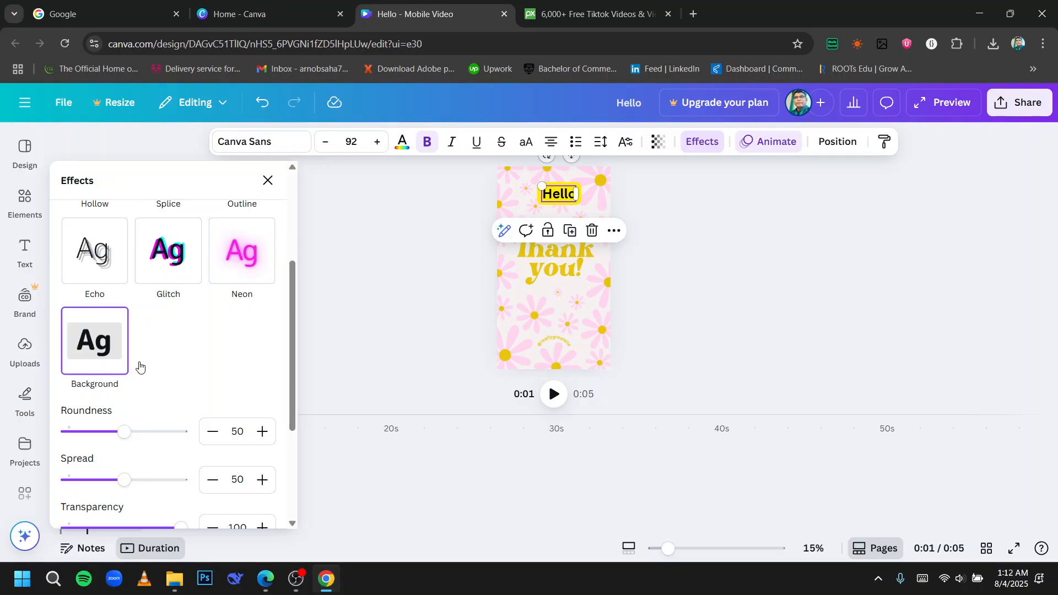
Set the Background effect colour of the Hello heading to teal blue.
scroll(201, 449, "down", 3)
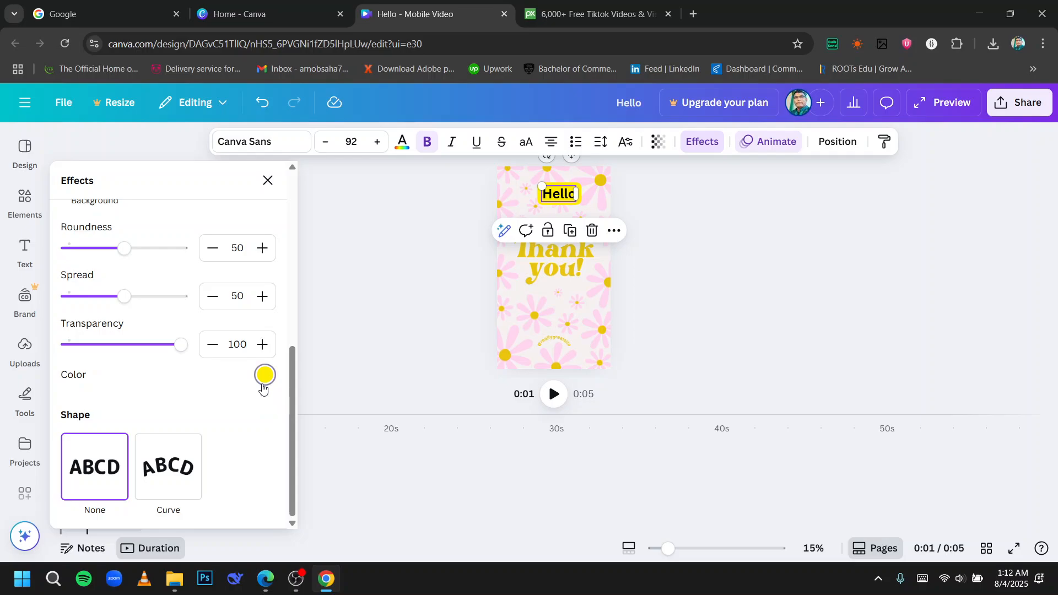
left_click(264, 376)
scroll(144, 246, "down", 2)
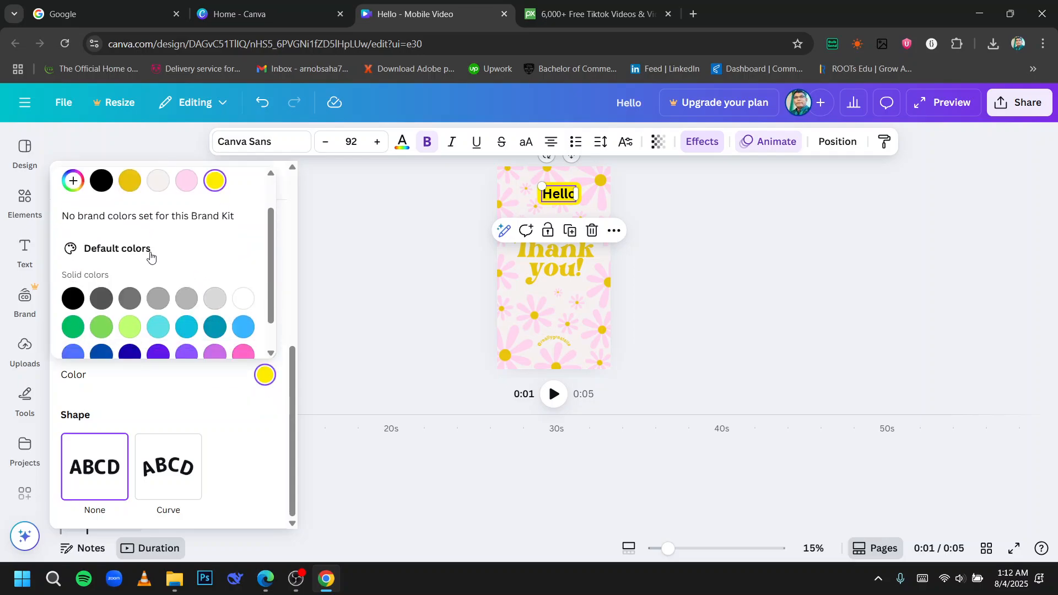
left_click(406, 293)
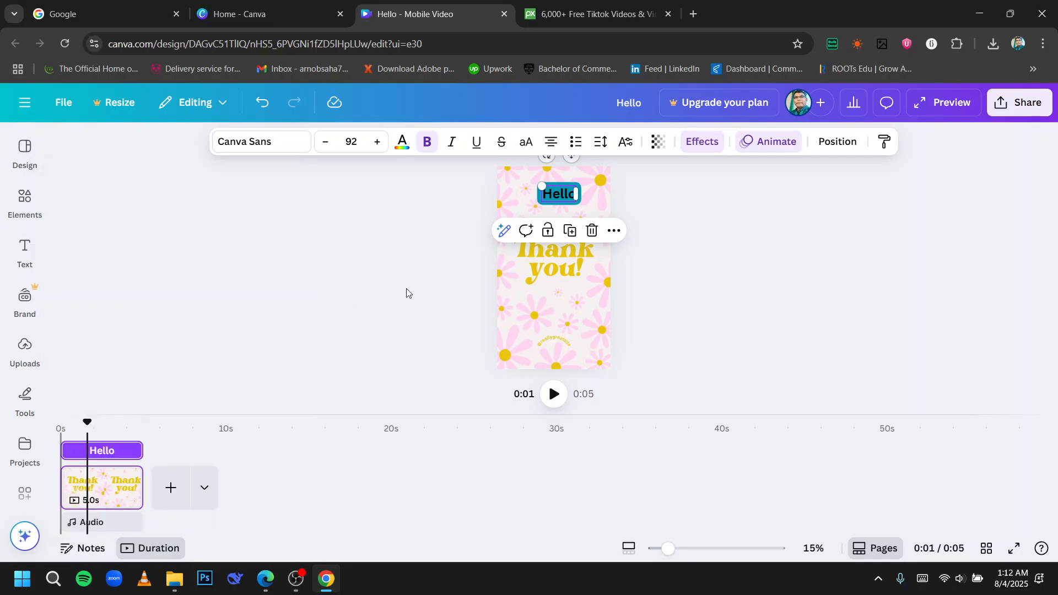
Move the Hello heading so it sits centred near the top of the page.
left_click(681, 291)
left_click_drag(563, 203, 547, 199)
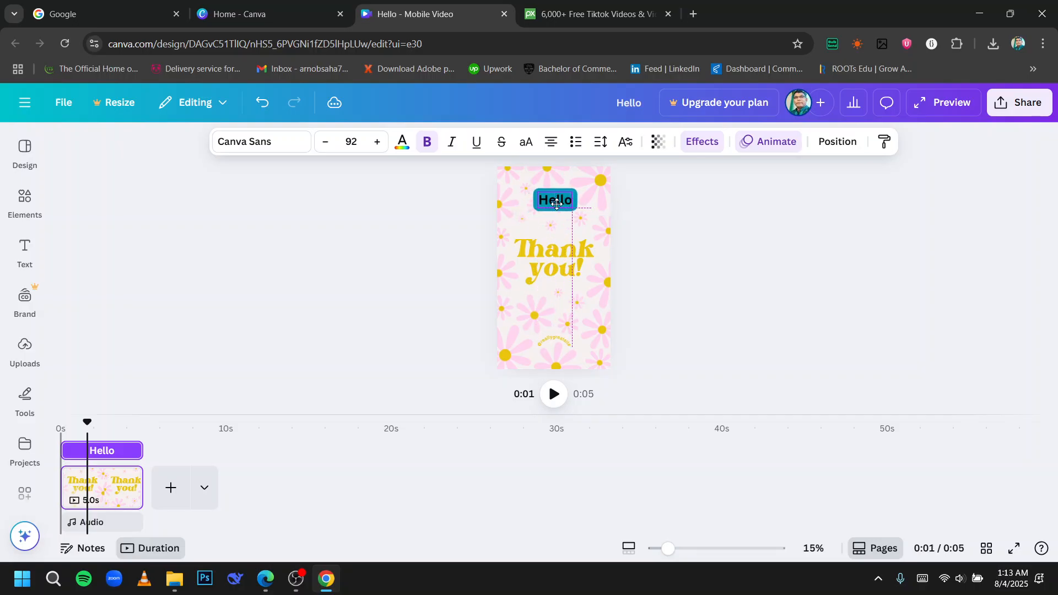
left_click(679, 217)
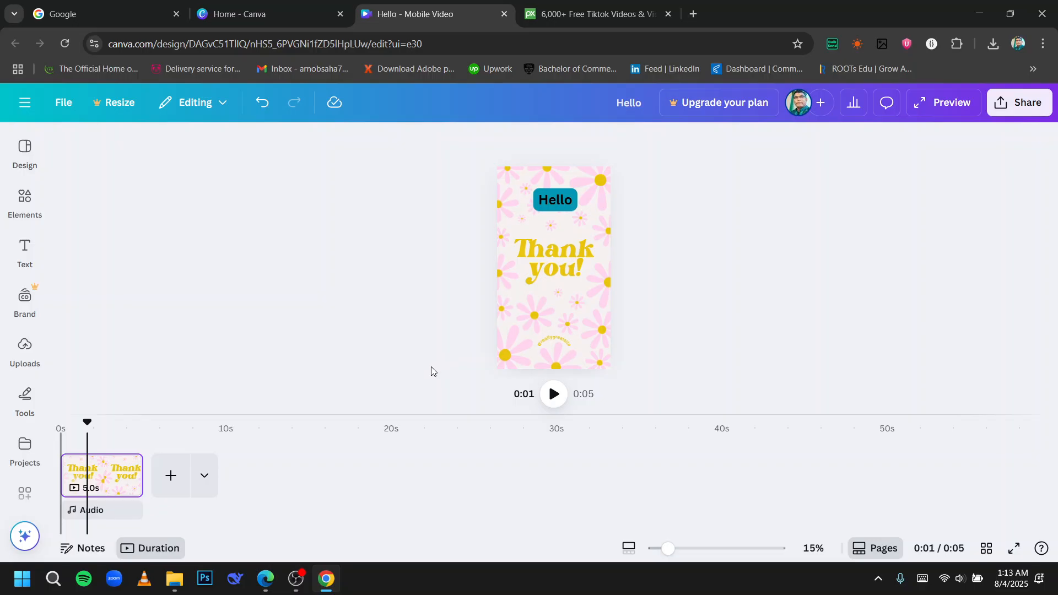
Open a new browser tab and search Google for voice over.
left_click(631, 17)
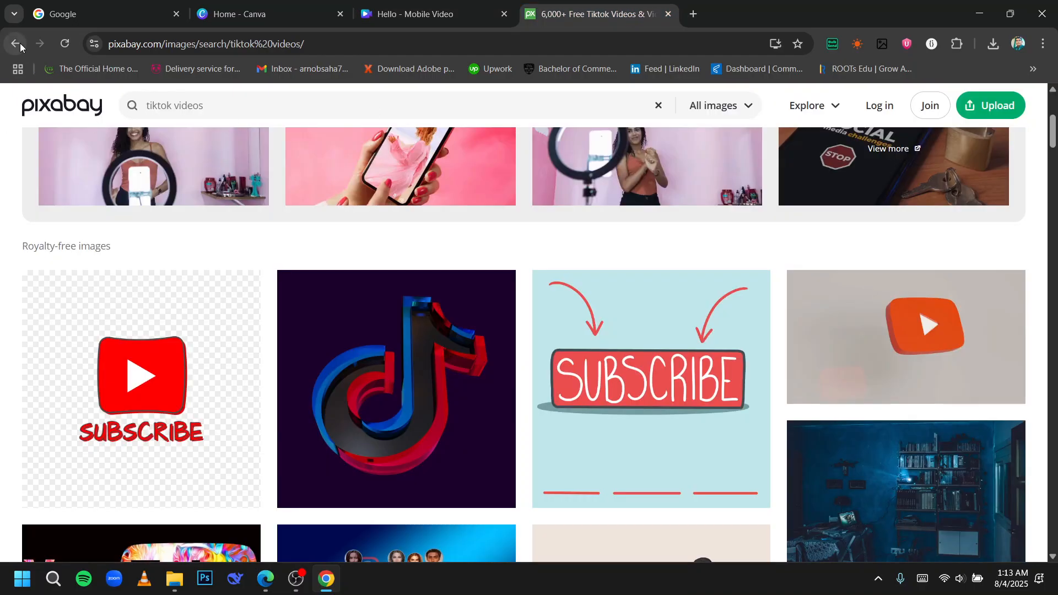
left_click(694, 17)
type("v")
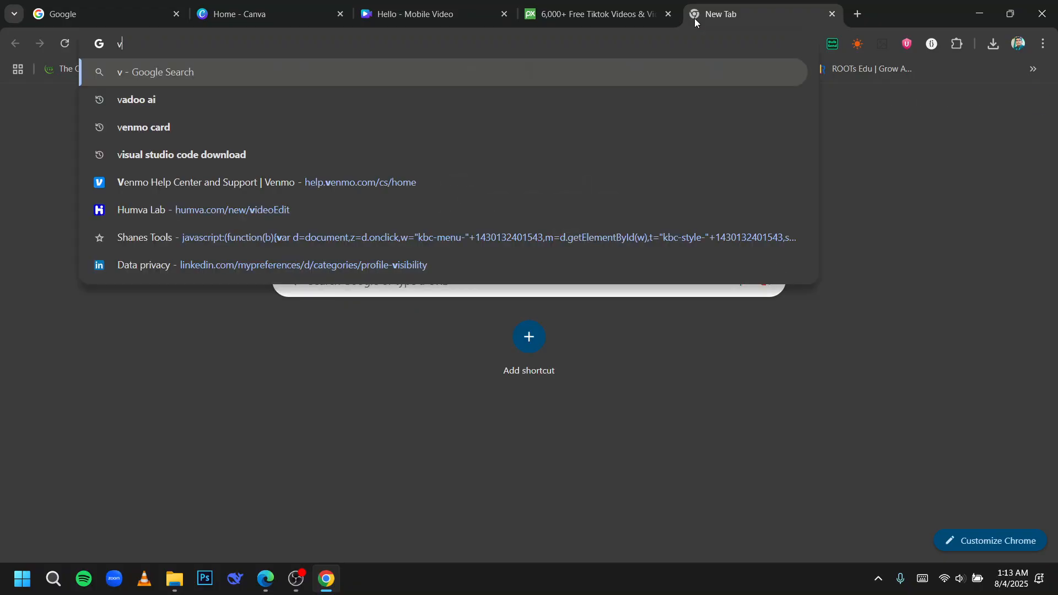
type("oice over")
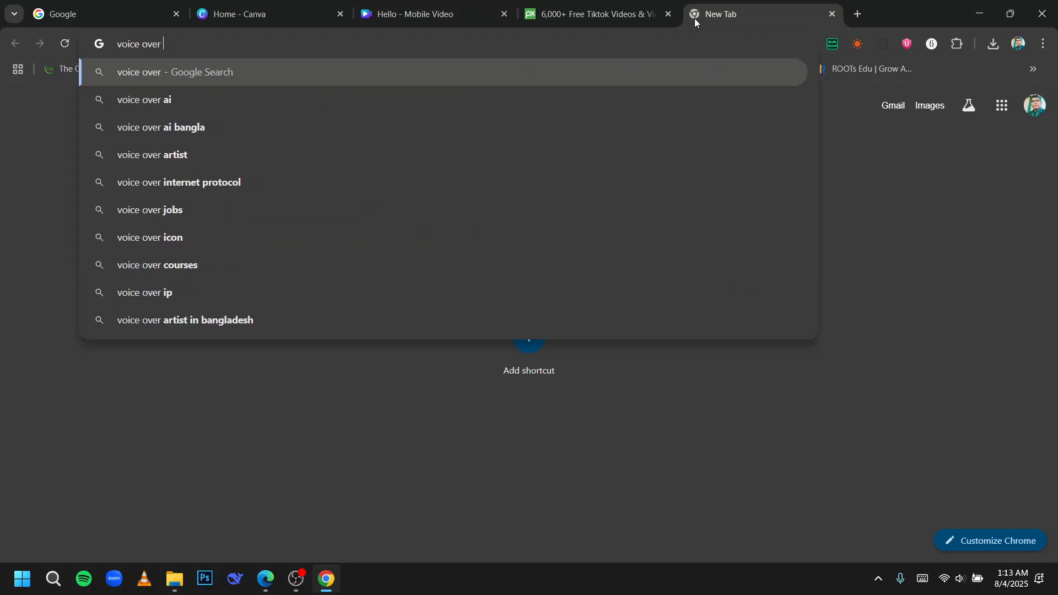
key("Return")
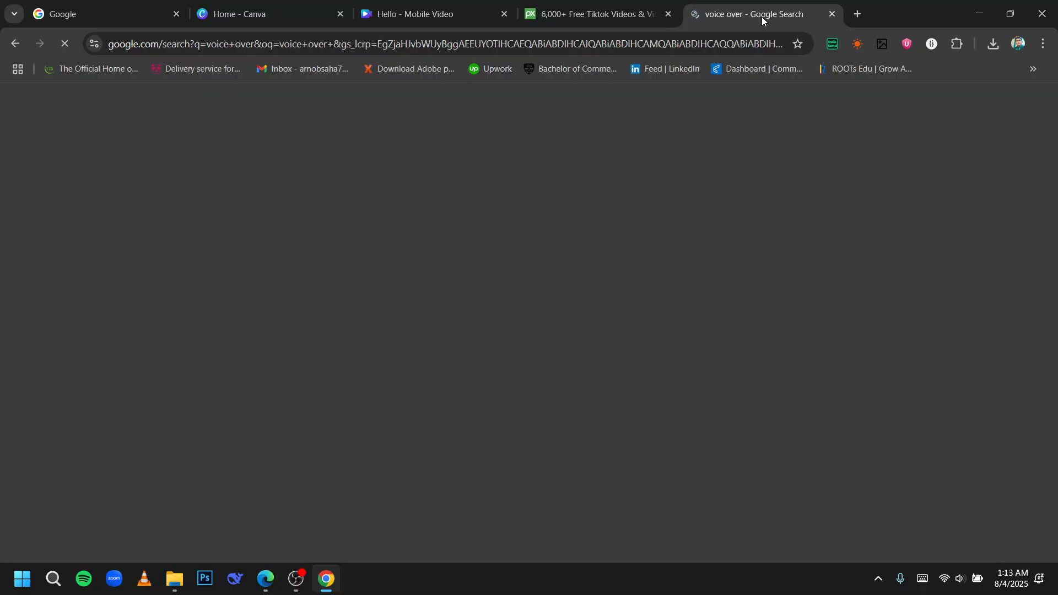
In the ElevenLabs text to speech box, replace the sample text with "Hello everyone, thank you very much for watching our tutorial video.".
scroll(436, 227, "down", 6)
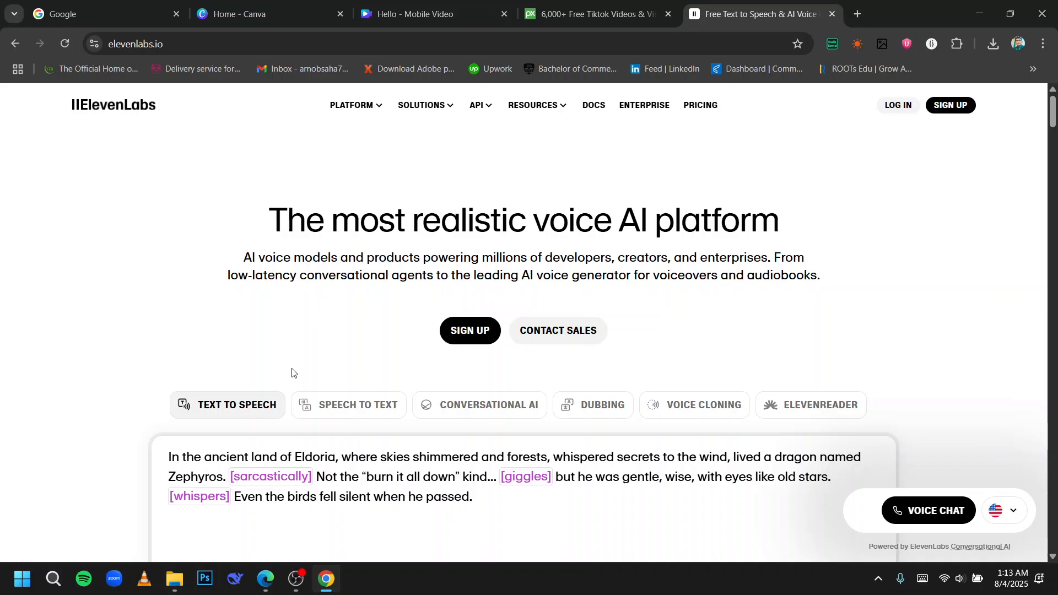
scroll(292, 372, "down", 4)
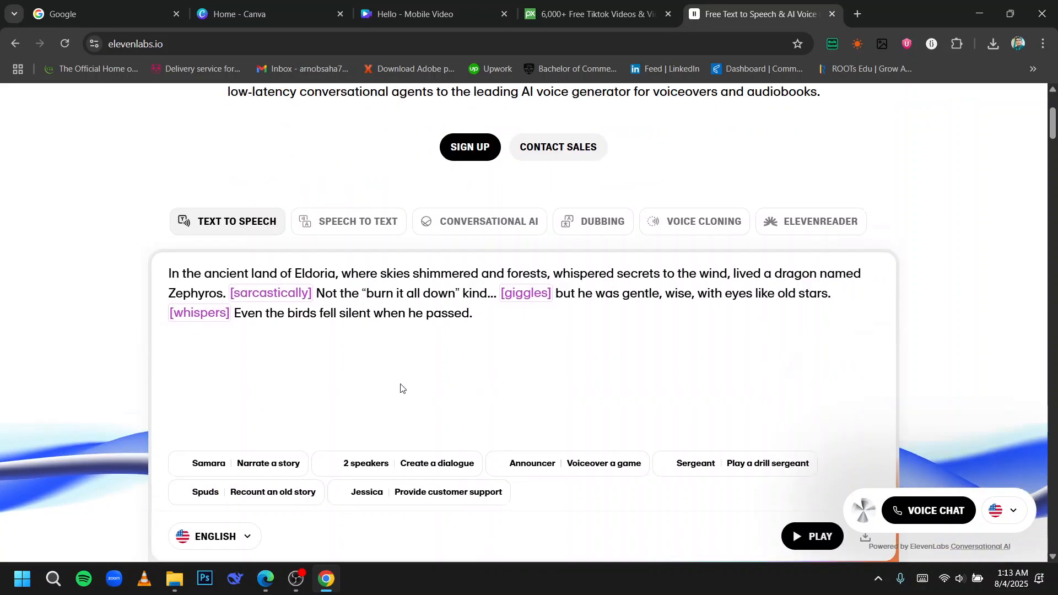
key("ctrl+a")
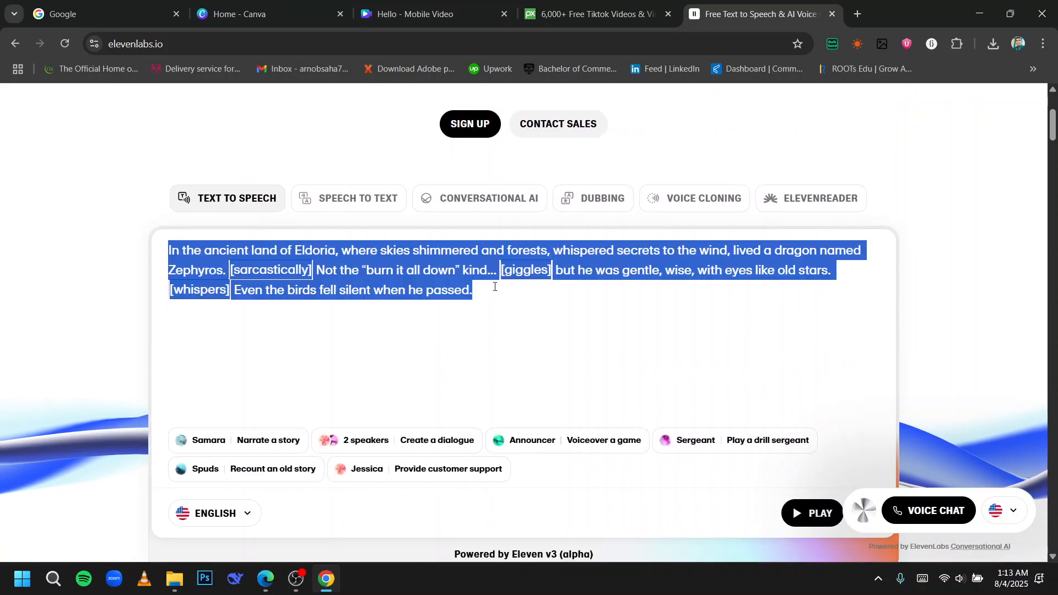
key("BackSpace")
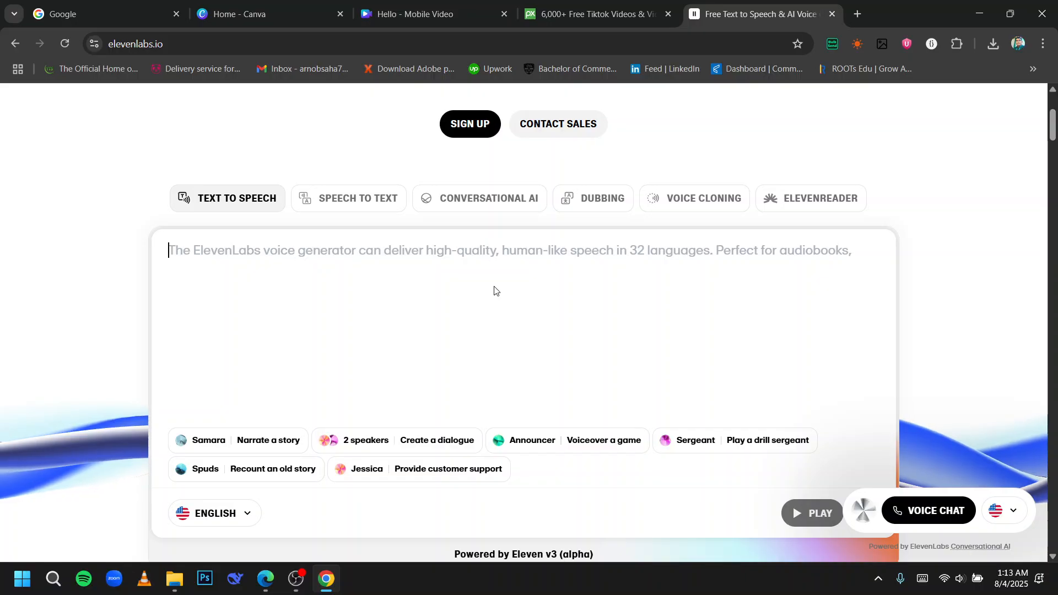
type("Hello everyone, thank y")
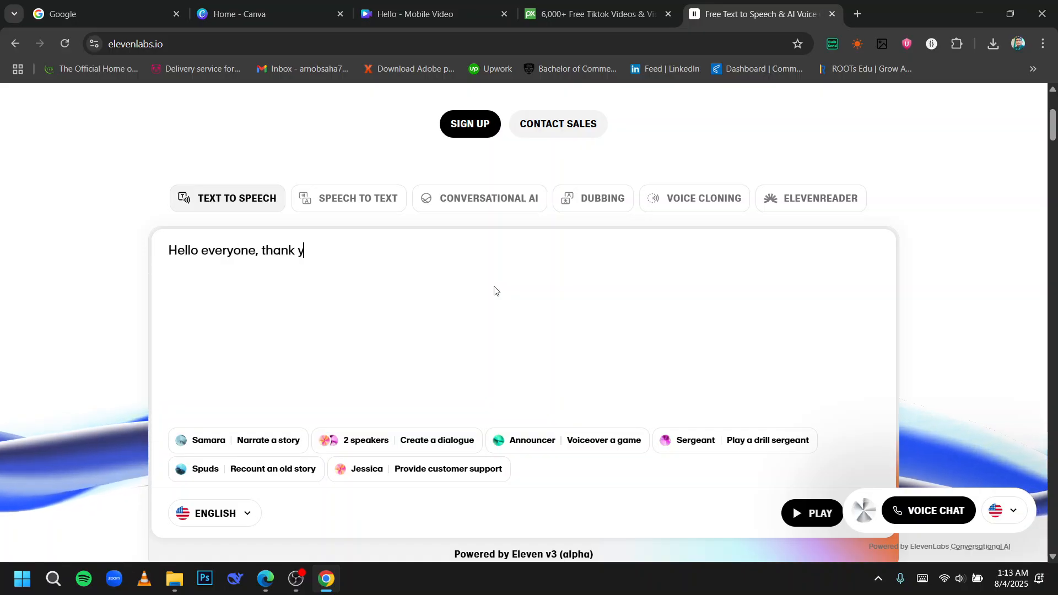
type("ou ve")
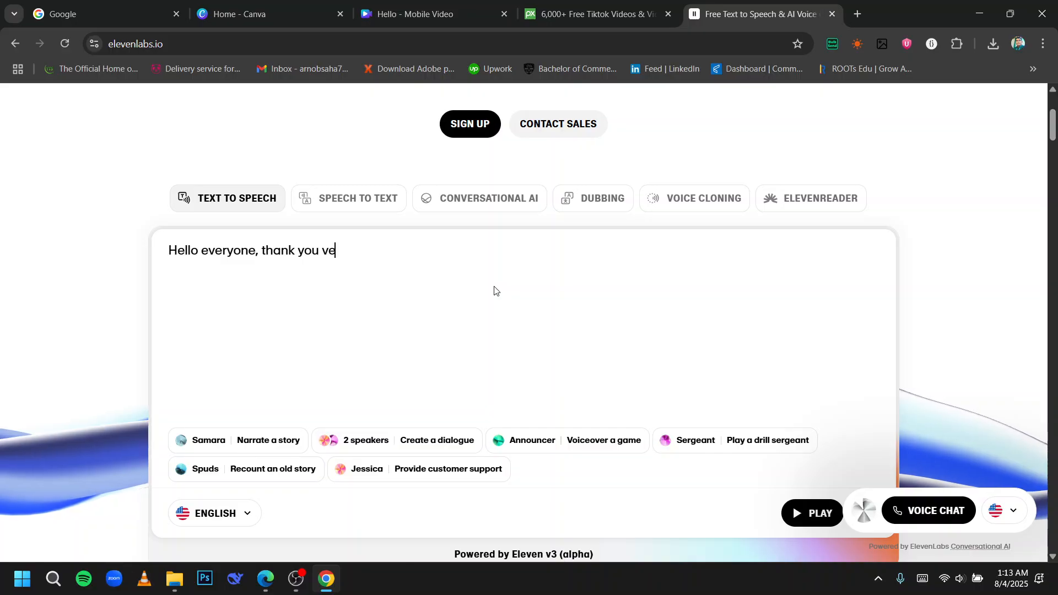
type("ry much for")
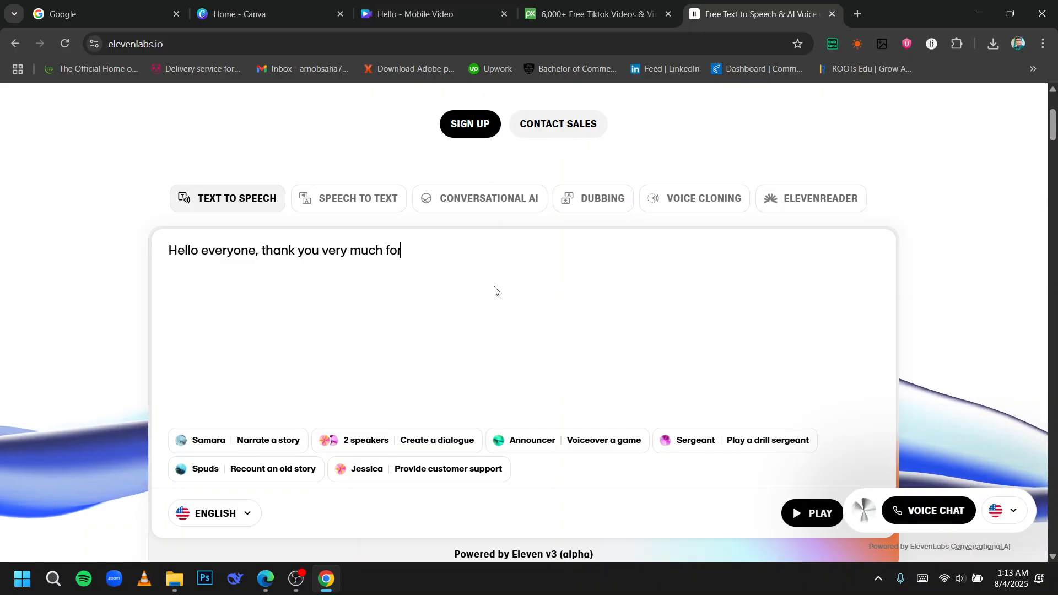
type(" watching ")
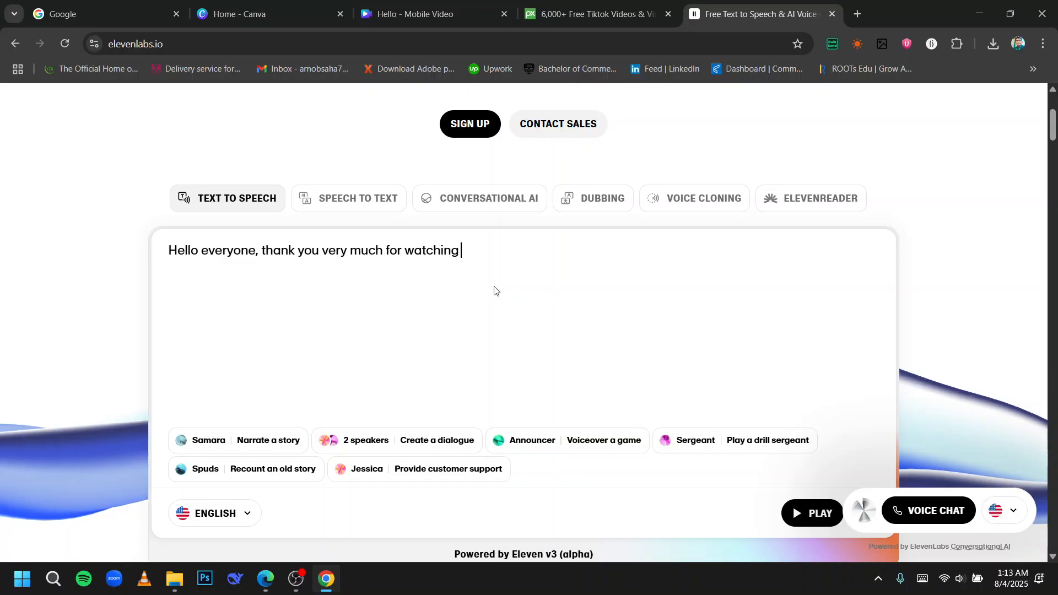
type("our tutorial video.")
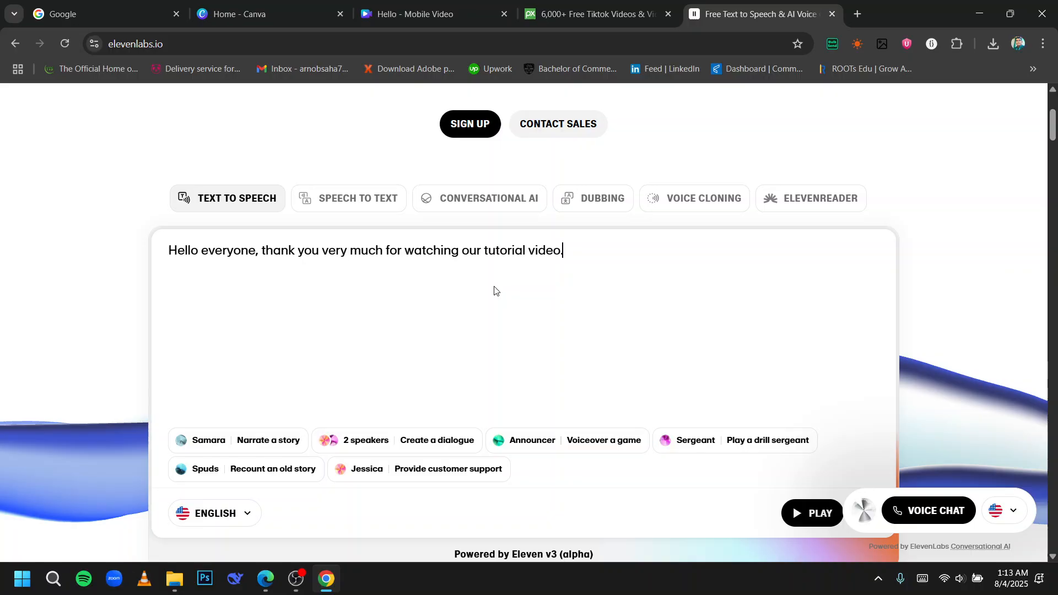
Browse the available voice languages in the language list.
scroll(367, 333, "down", 4)
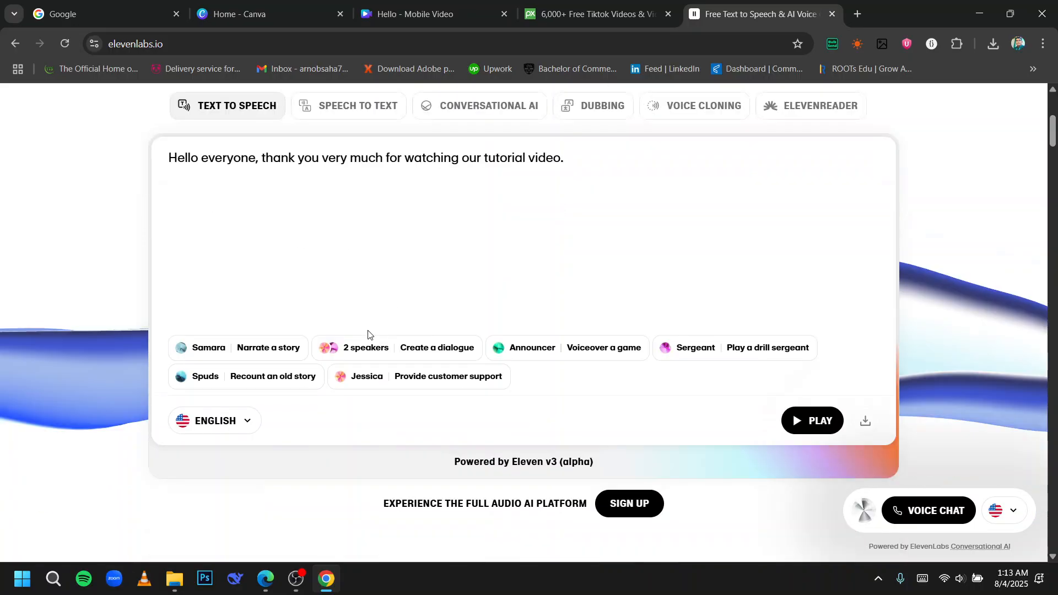
left_click(208, 309)
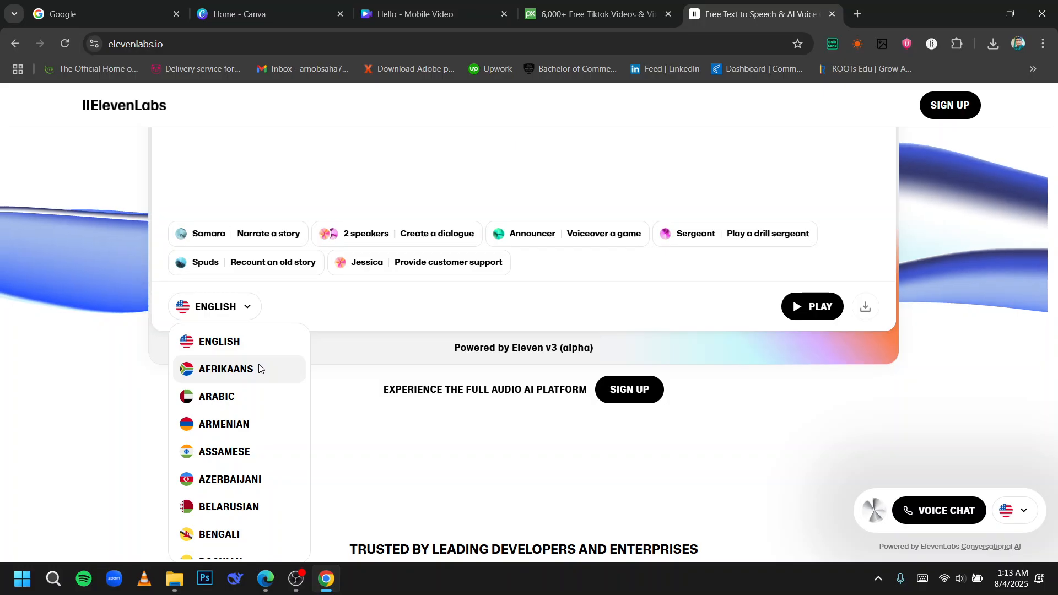
scroll(255, 372, "down", 2)
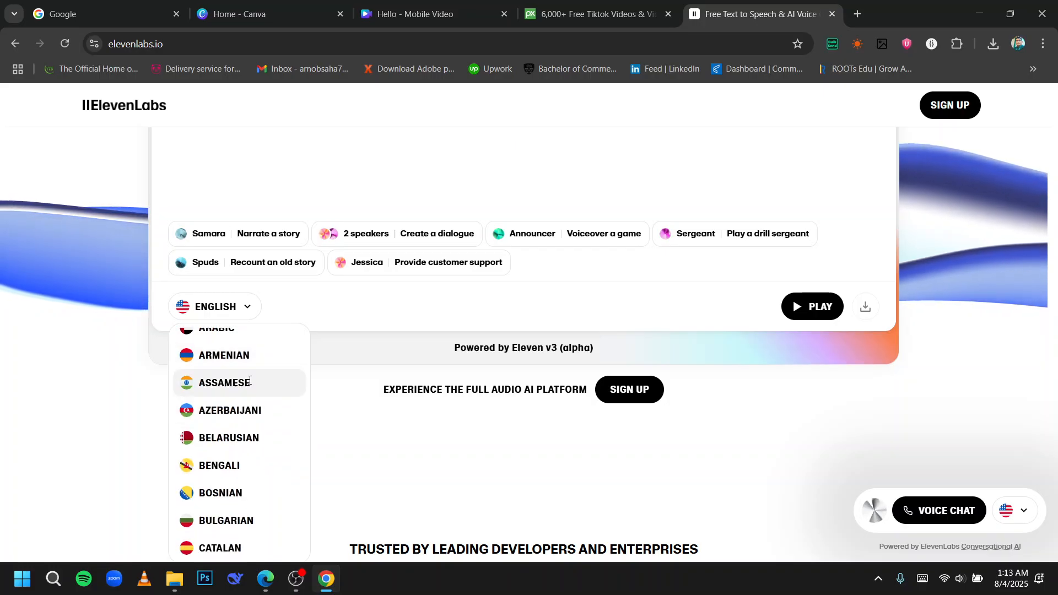
scroll(250, 379, "down", 4)
scroll(249, 390, "down", 2)
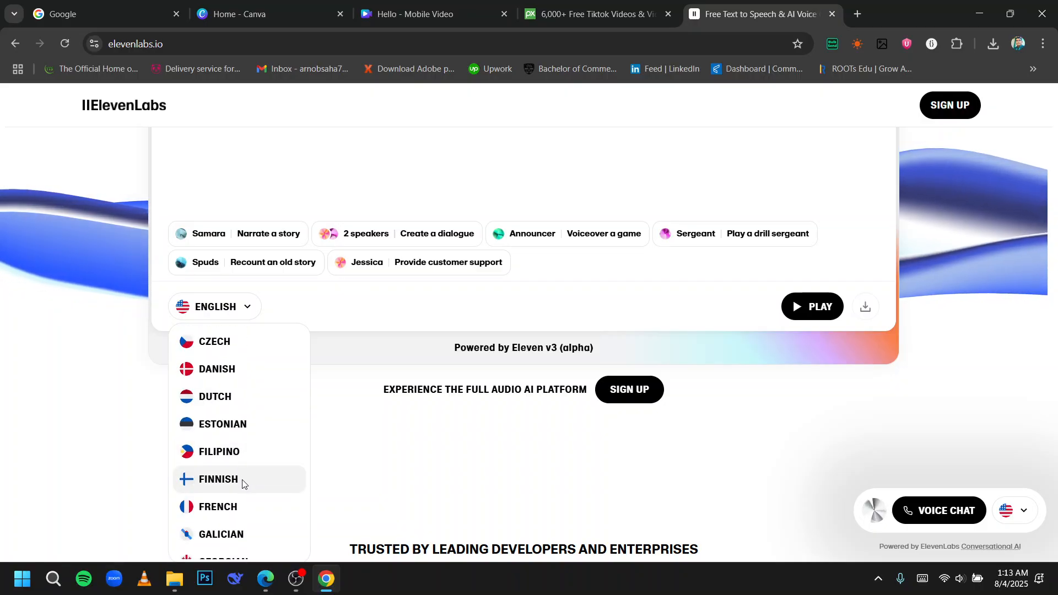
scroll(242, 480, "down", 1)
scroll(242, 480, "down", 1)
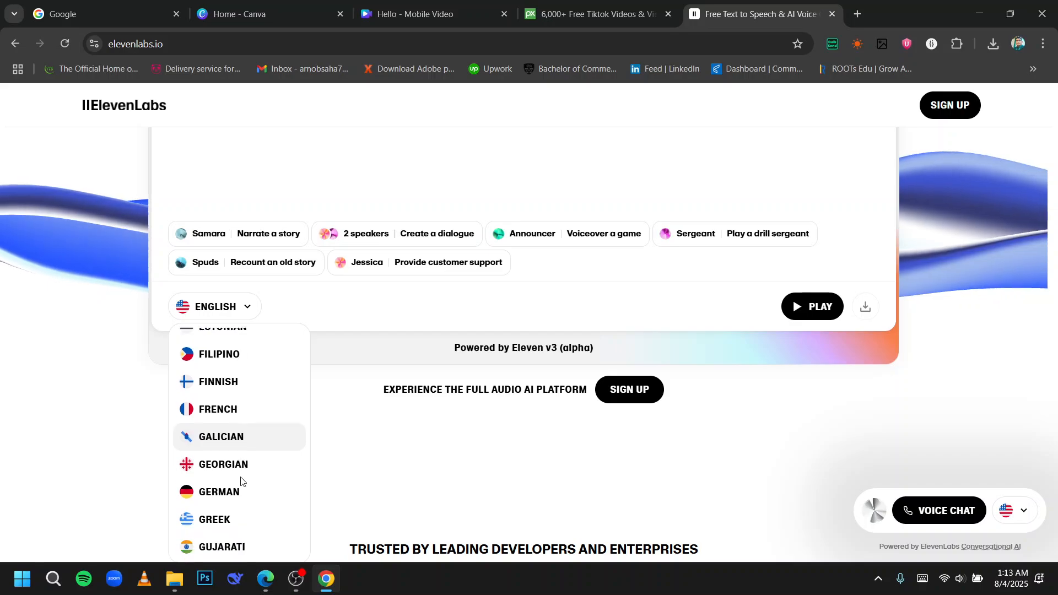
scroll(240, 487, "down", 2)
scroll(240, 488, "down", 2)
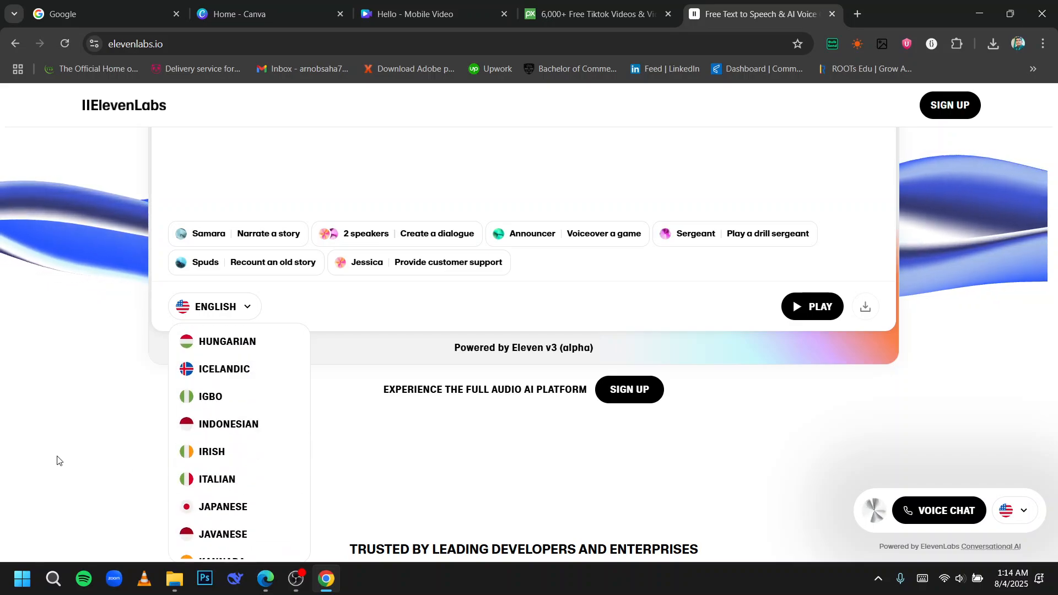
left_click(59, 461)
Play the voice preview of the entered text and pause it.
scroll(791, 415, "up", 1)
left_click(799, 381)
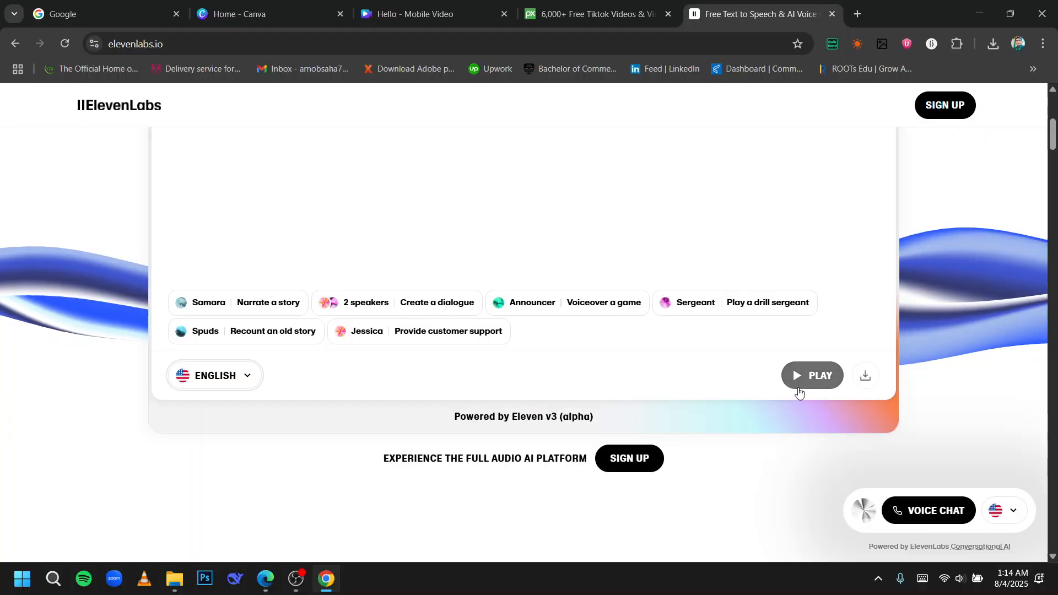
scroll(716, 370, "up", 1)
scroll(713, 366, "up", 1)
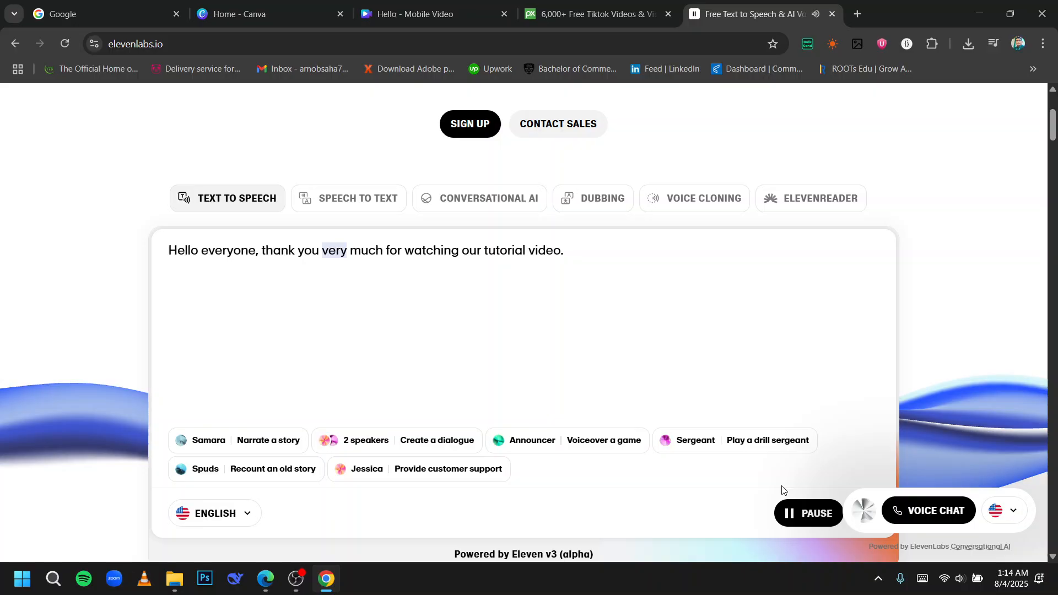
left_click(799, 513)
Play the voice again and download the generated voiceover audio.
scroll(590, 284, "down", 1)
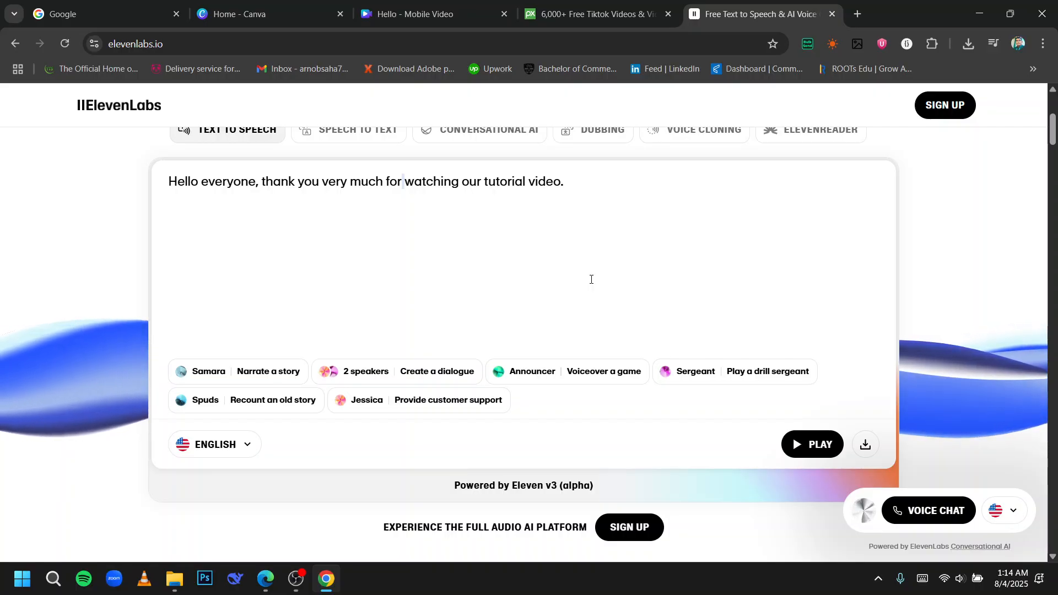
left_click(822, 452)
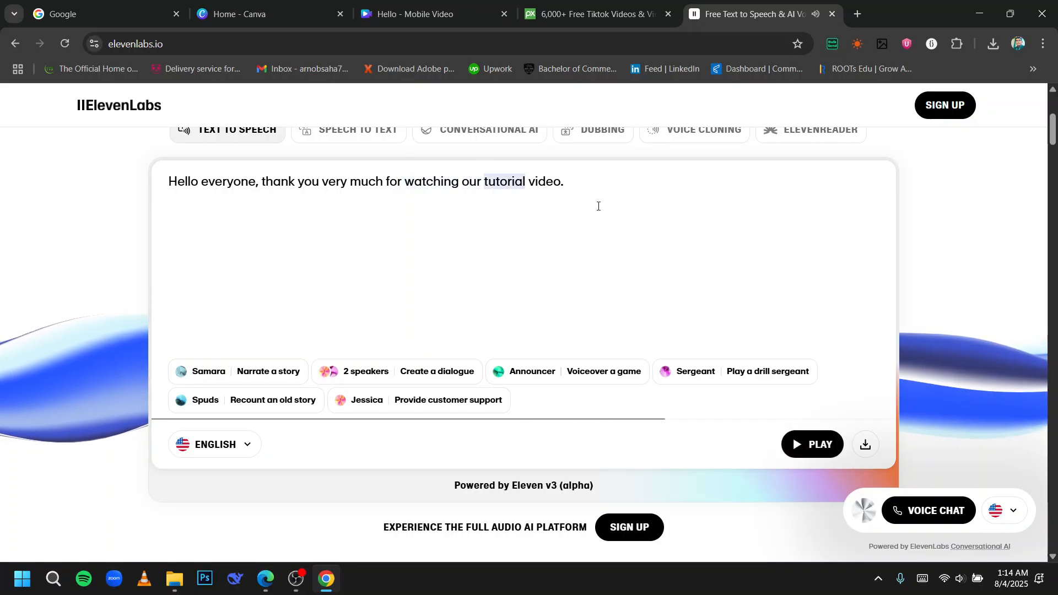
left_click(864, 445)
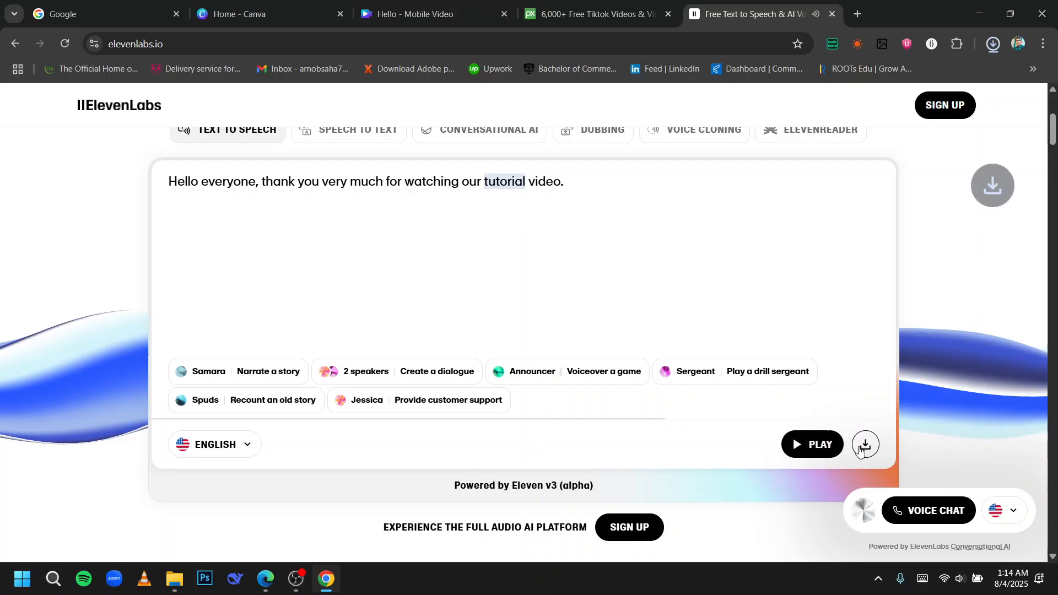
Back in the Canva design, open the Audio panel and browse the voiceover options, music and categories.
left_click(487, 4)
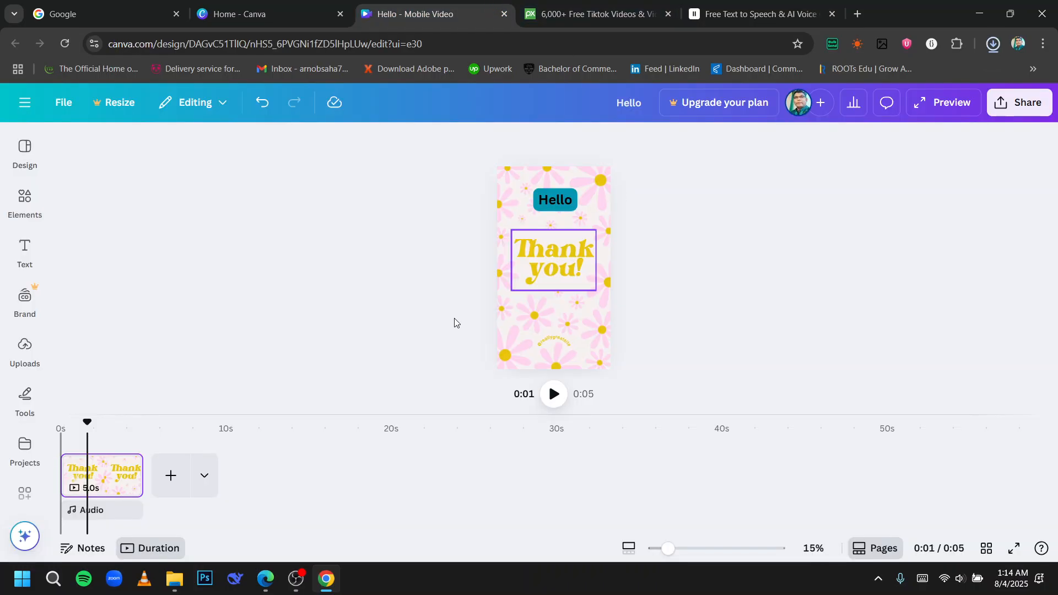
left_click(109, 516)
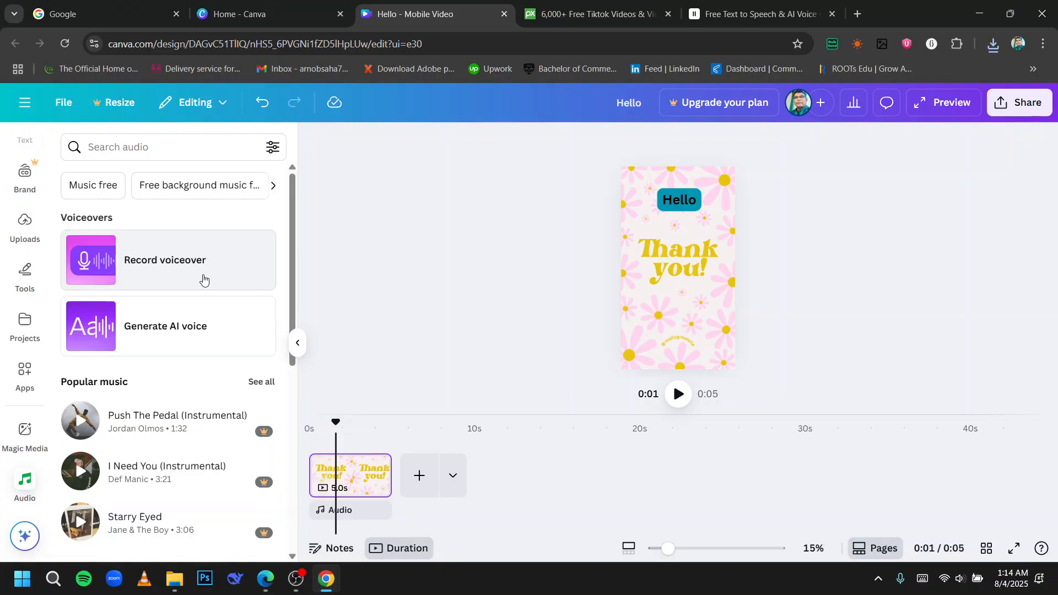
scroll(191, 340, "down", 7)
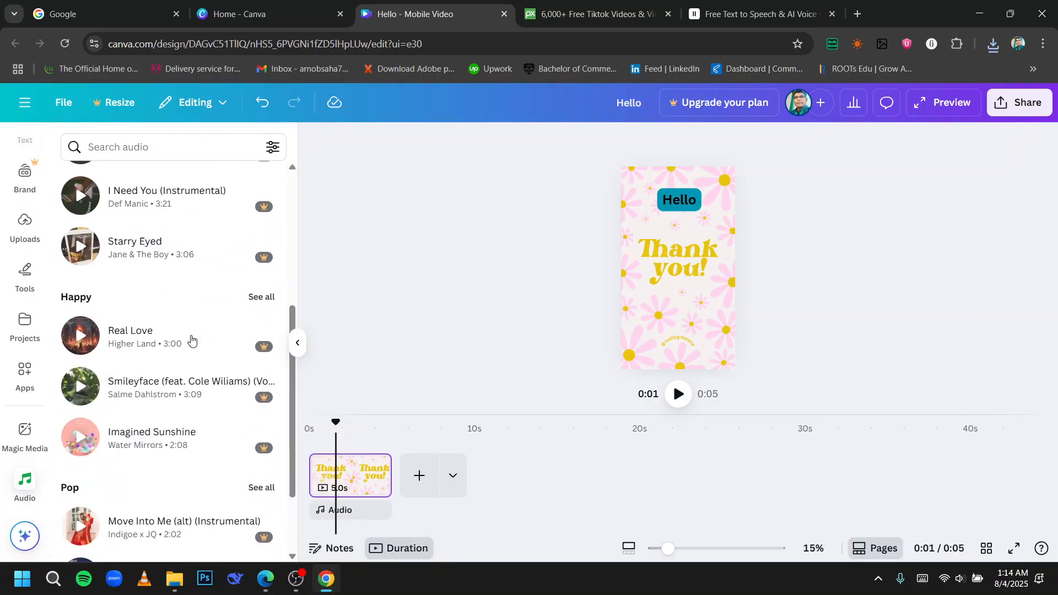
scroll(191, 340, "up", 7)
scroll(196, 343, "down", 15)
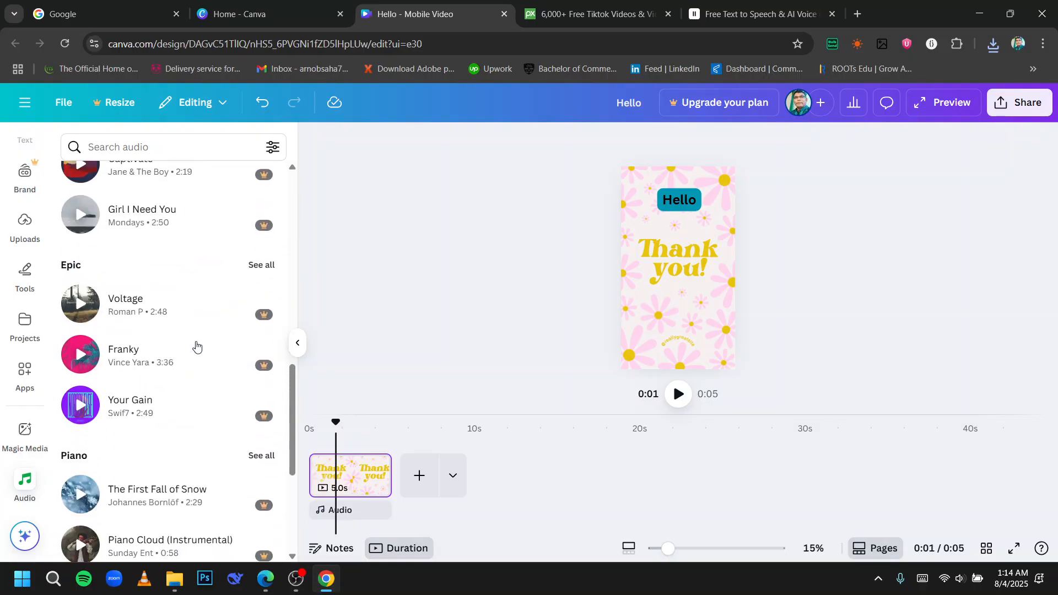
scroll(196, 345, "up", 15)
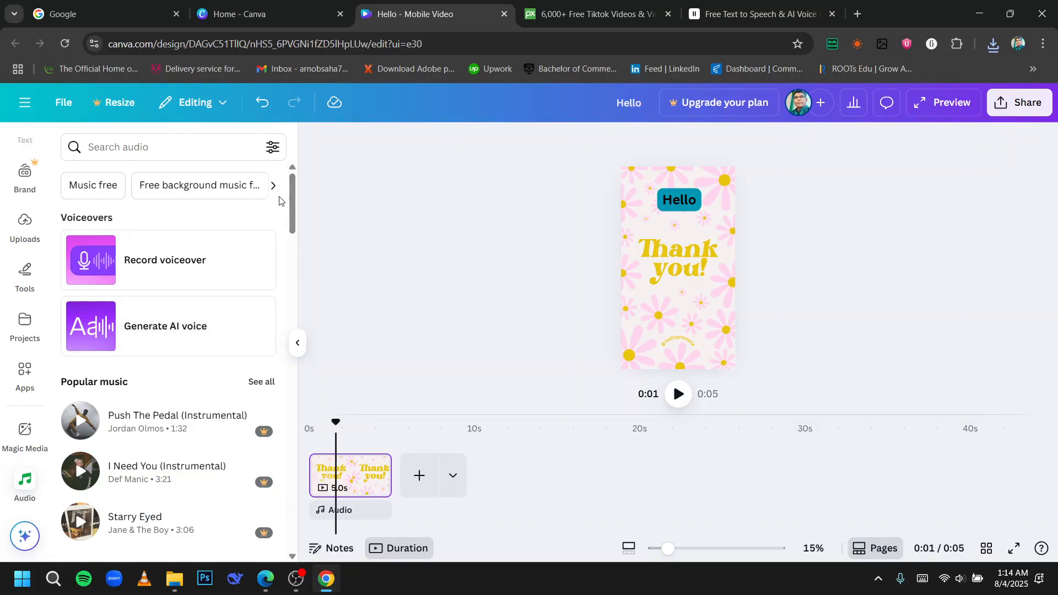
left_click(274, 186)
left_click(274, 187)
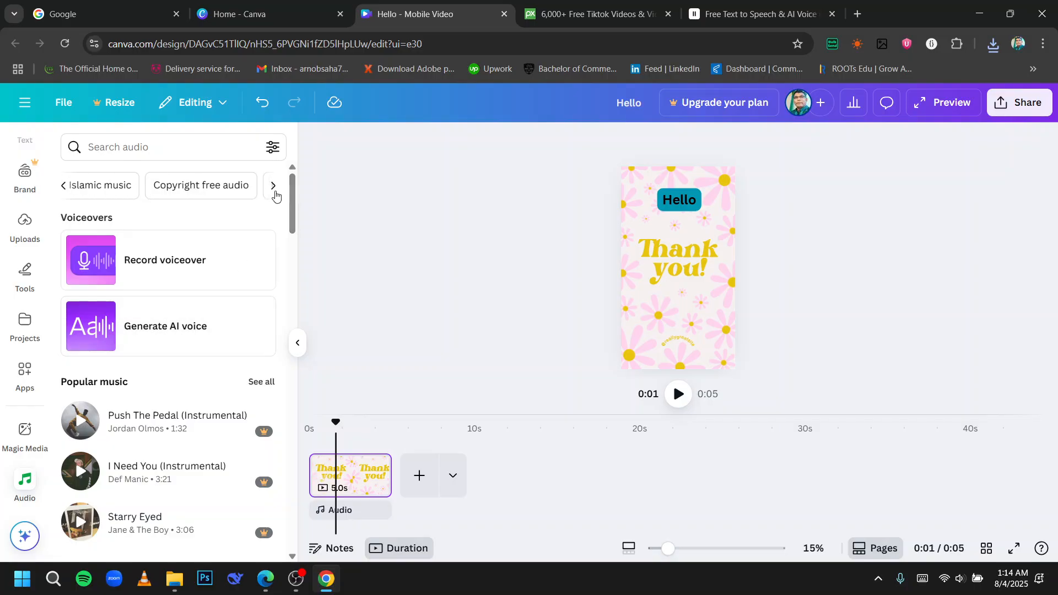
Open the Copyright free audio category and add the Dark Tense Trailer track to the timeline.
left_click(275, 191)
left_click(275, 189)
left_click(69, 189)
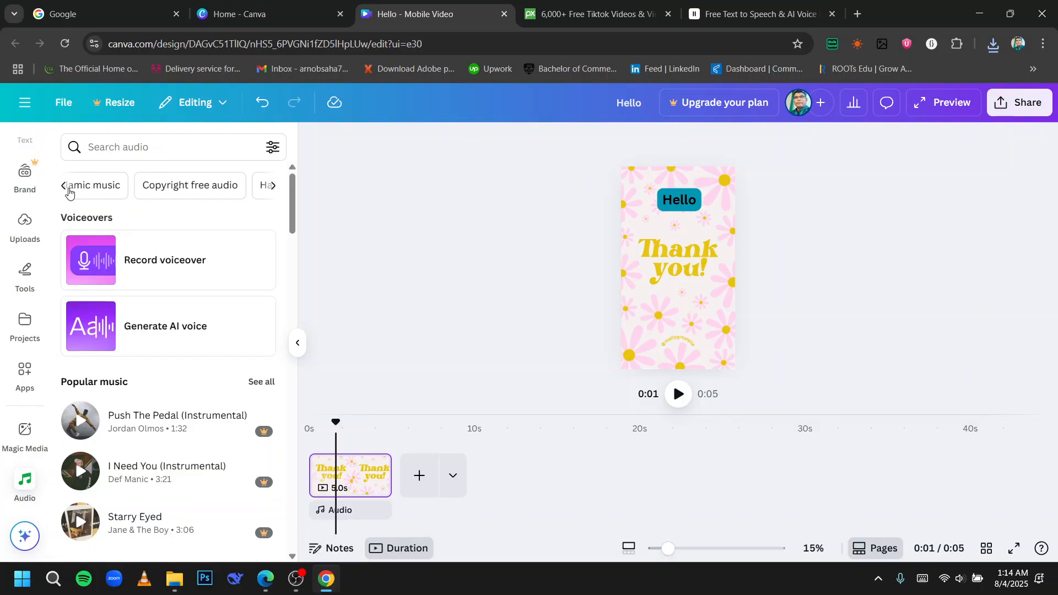
left_click(189, 186)
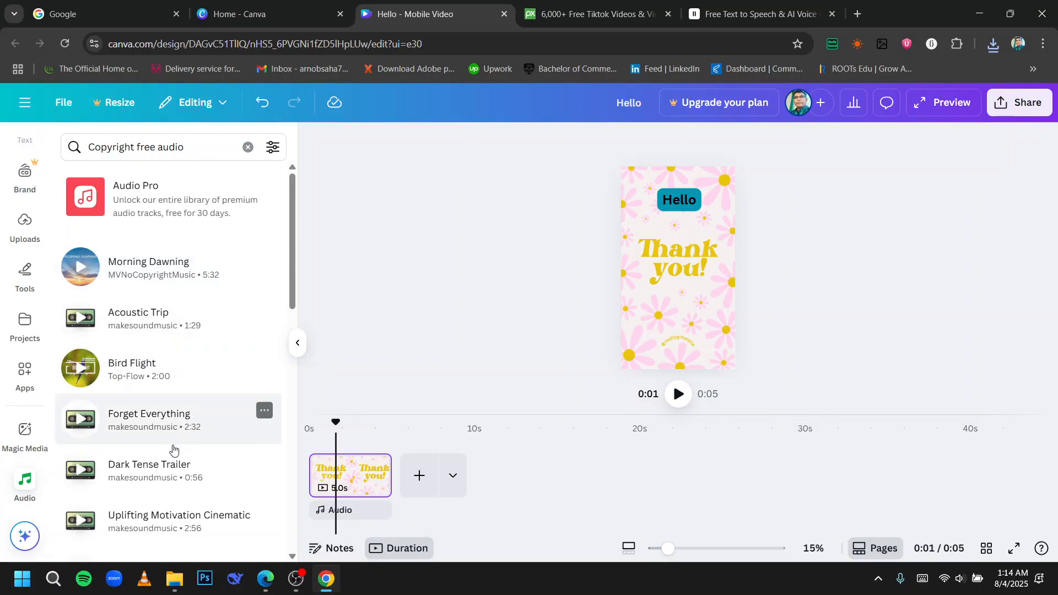
left_click_drag(147, 477, 340, 514)
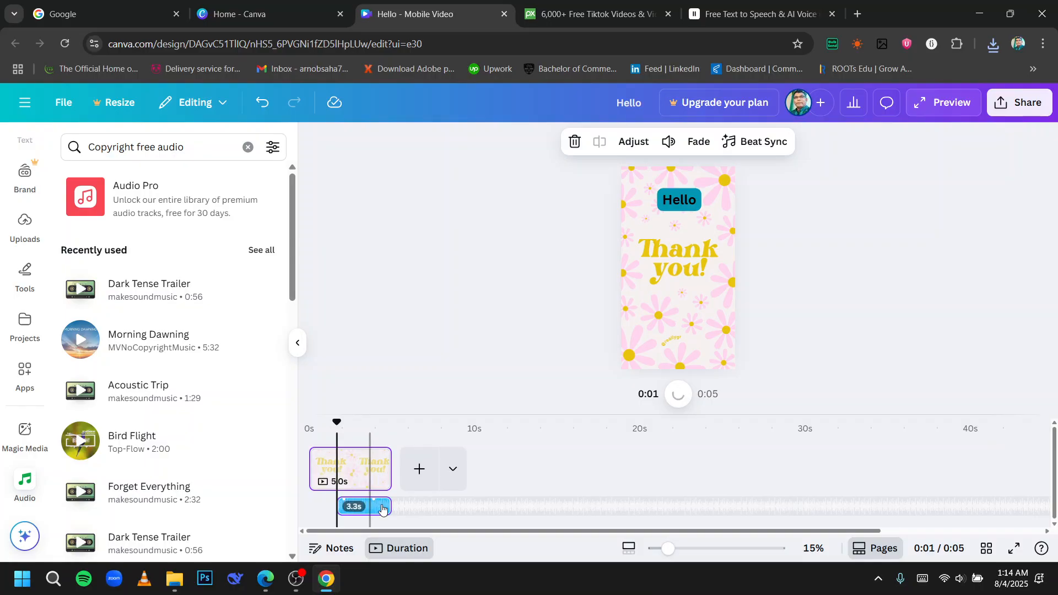
Move the audio track to the start of the timeline and play the video preview.
left_click_drag(391, 506, 299, 508)
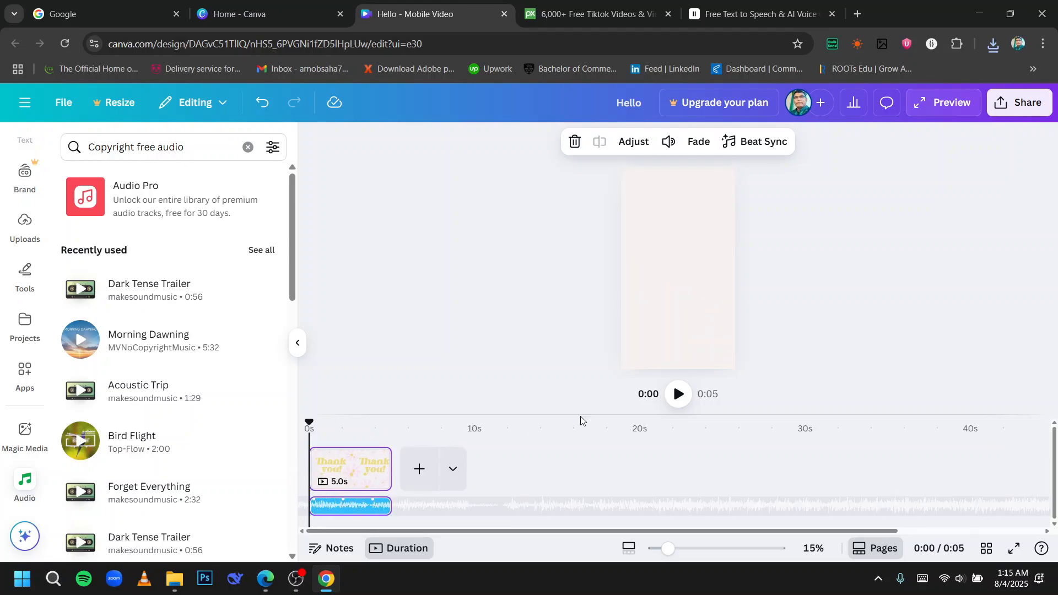
left_click(677, 395)
left_click(677, 399)
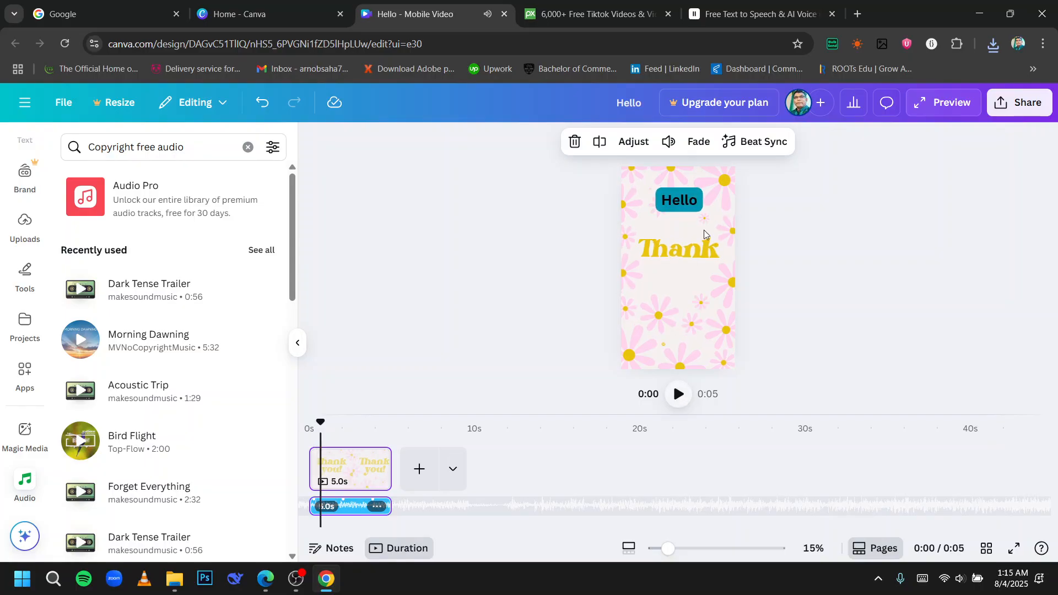
scroll(199, 374, "down", 8)
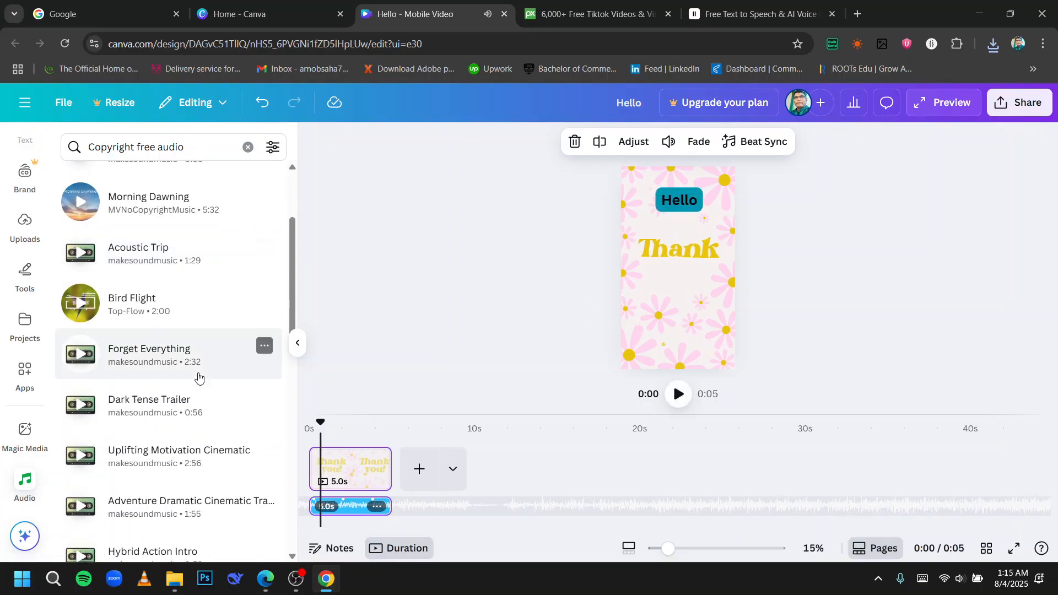
scroll(200, 375, "up", 8)
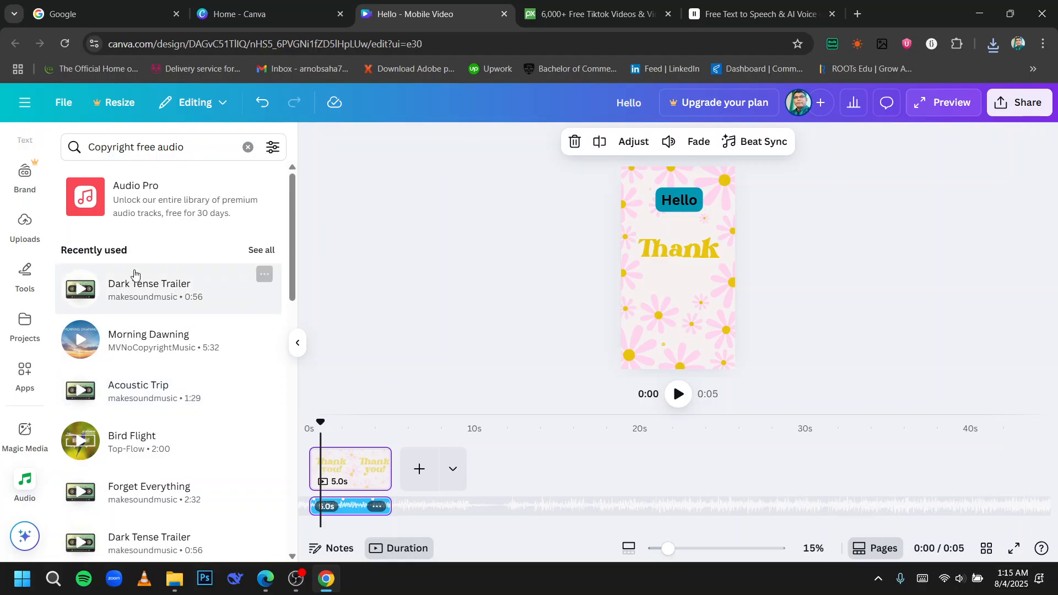
Upload the file_example_MOV_480_700kB video from the Downloads folder.
left_click(35, 233)
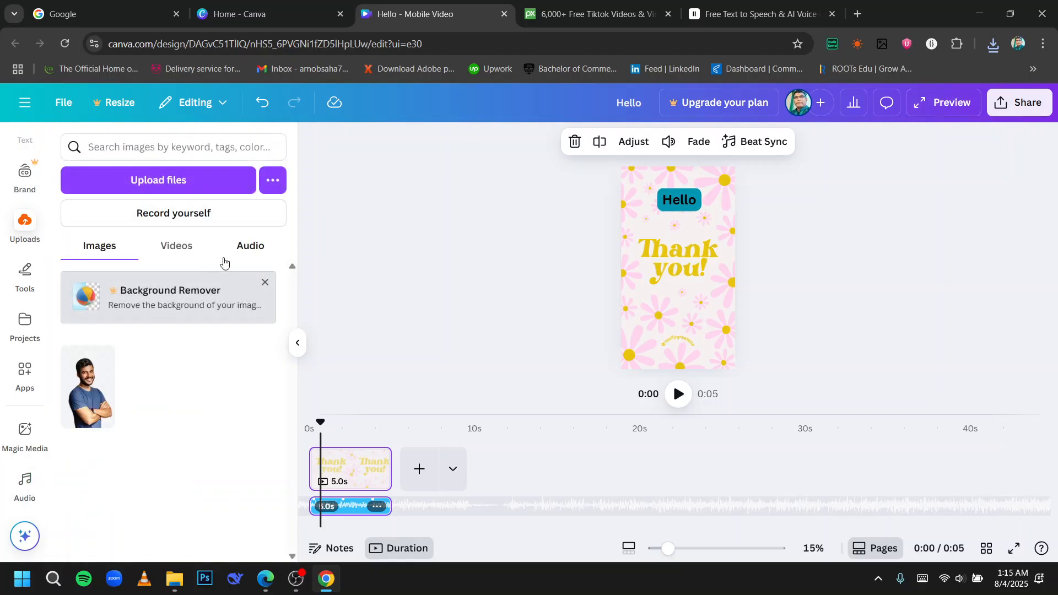
left_click(238, 256)
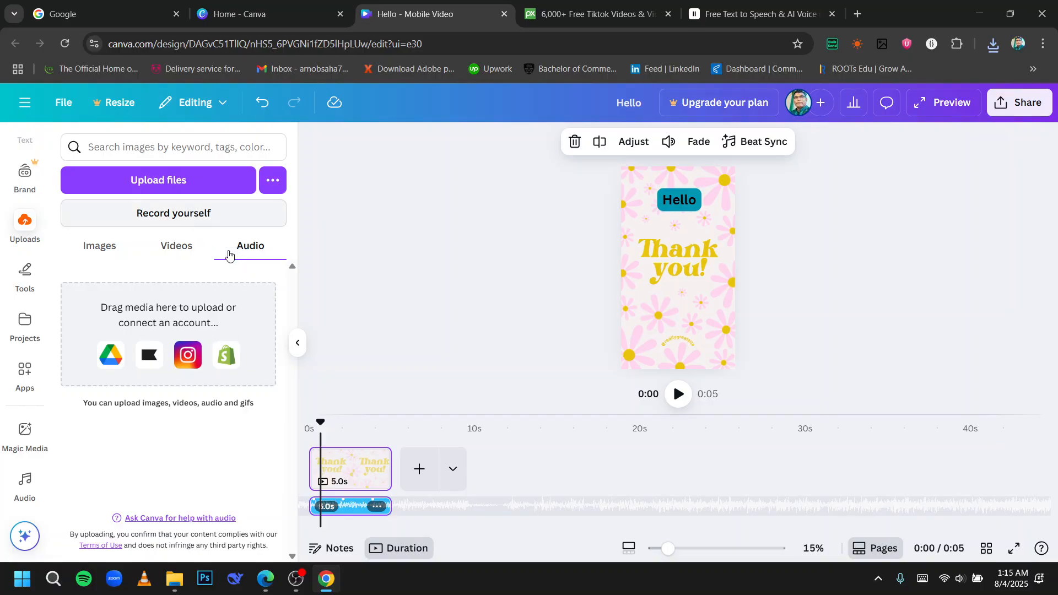
left_click(144, 170)
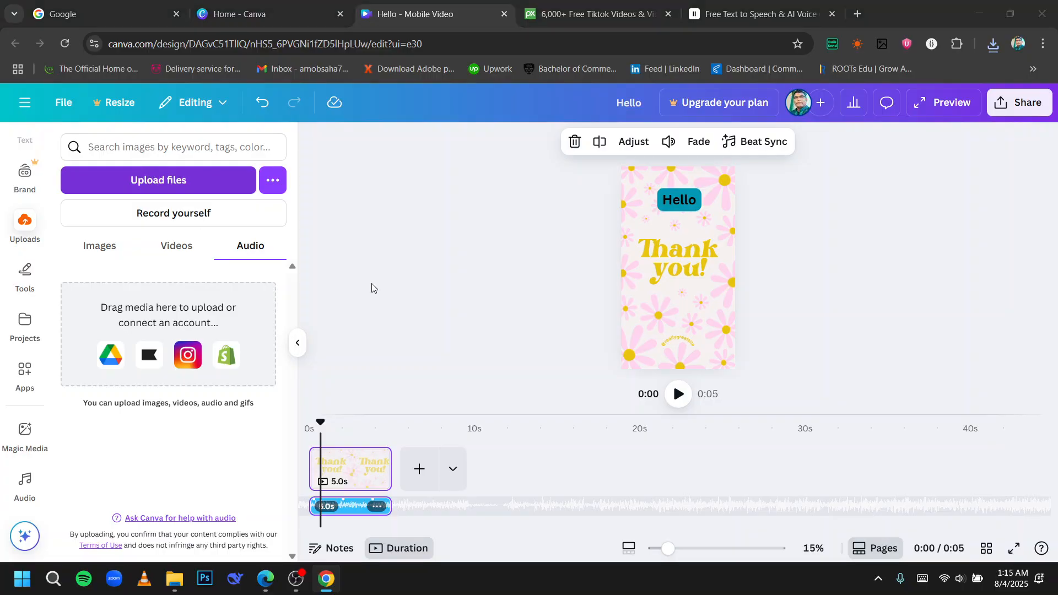
left_click(462, 305)
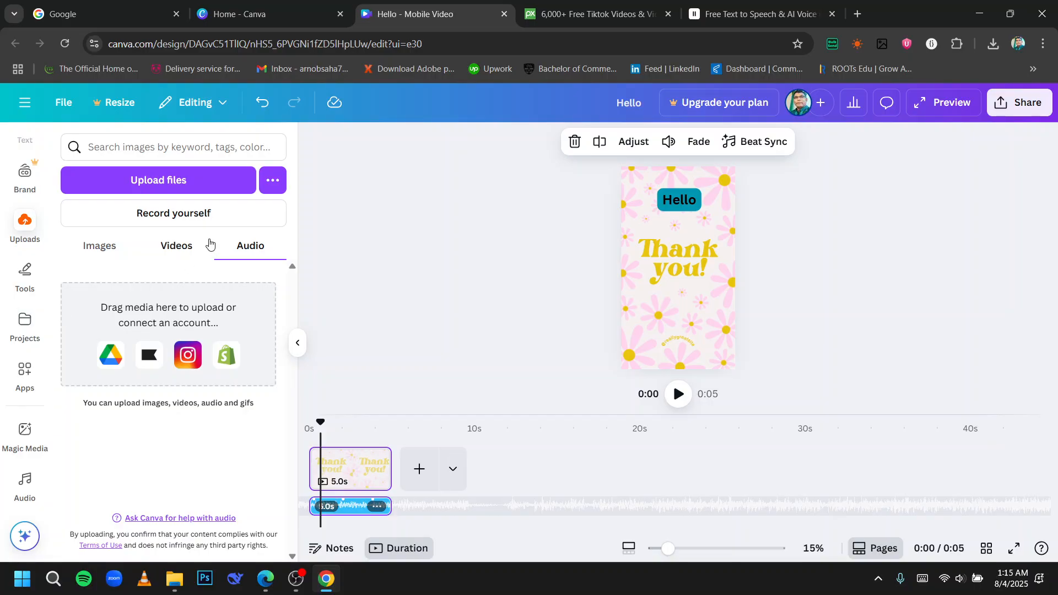
left_click(208, 179)
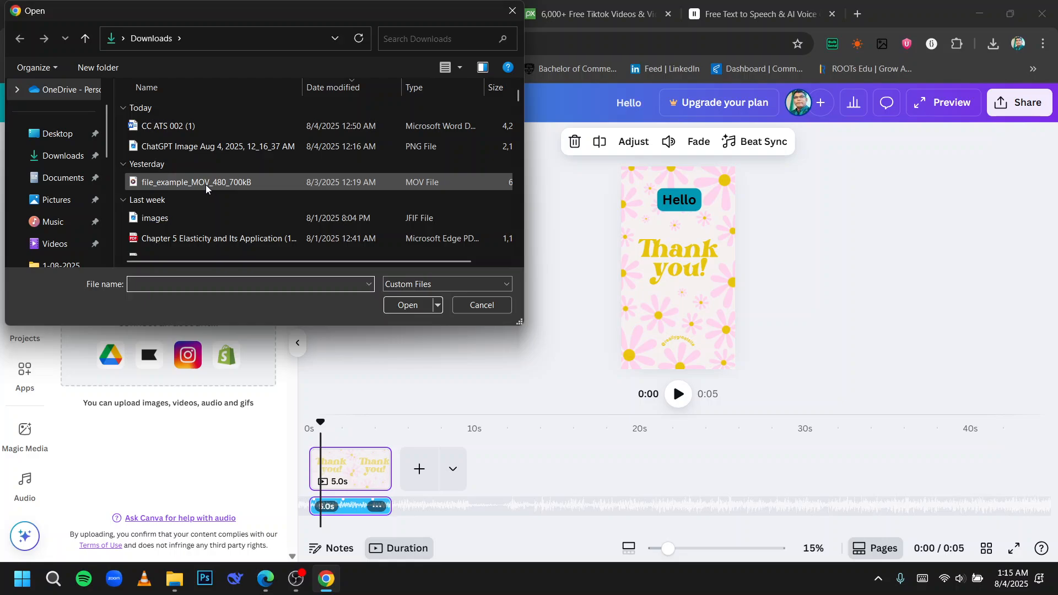
double_click(206, 184)
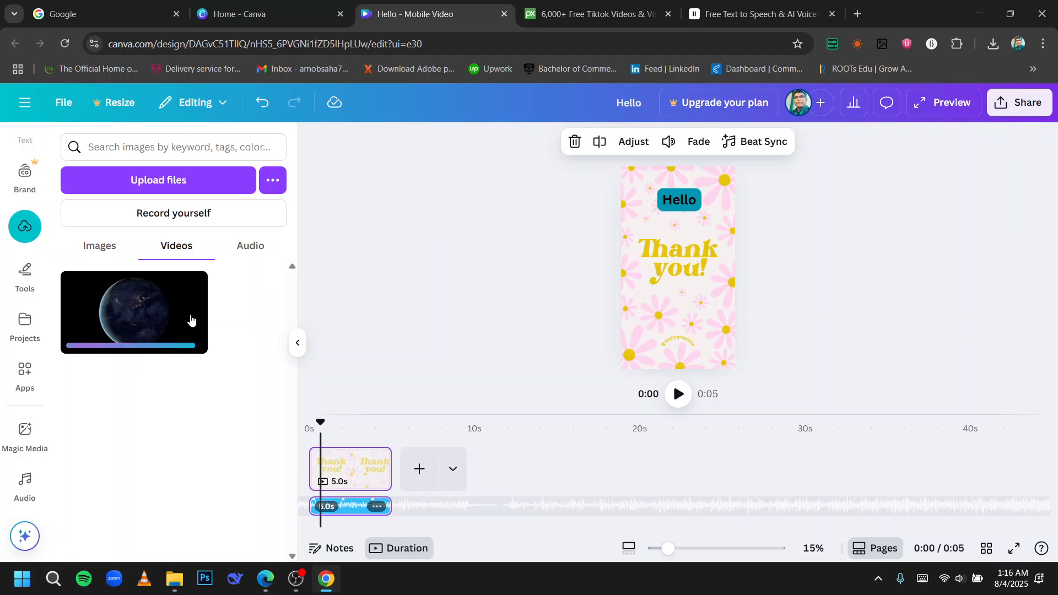
Browse the uploaded images, videos and audio.
left_click_drag(190, 320, 195, 299)
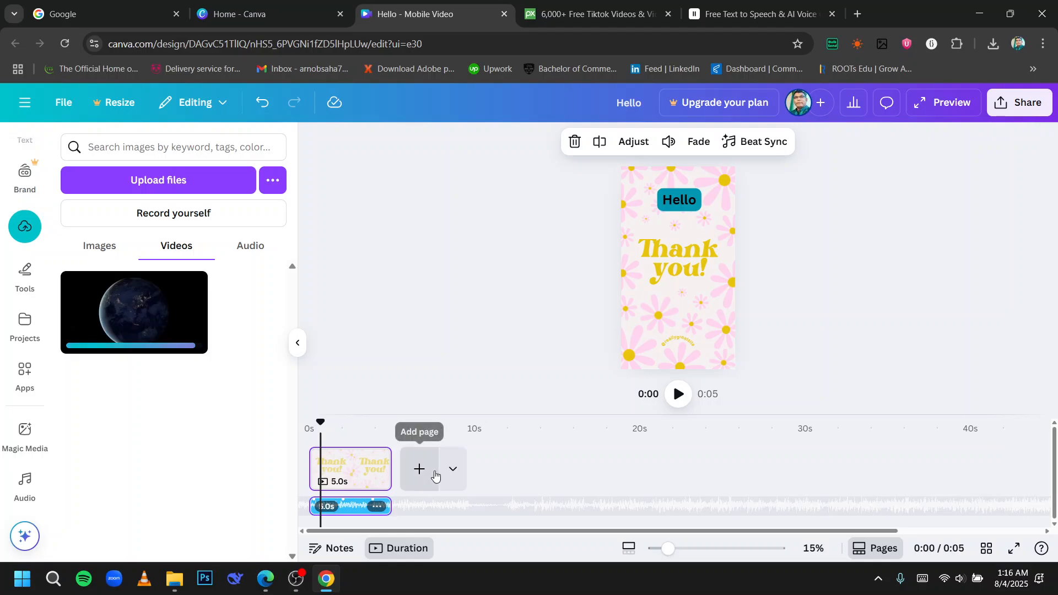
left_click(95, 240)
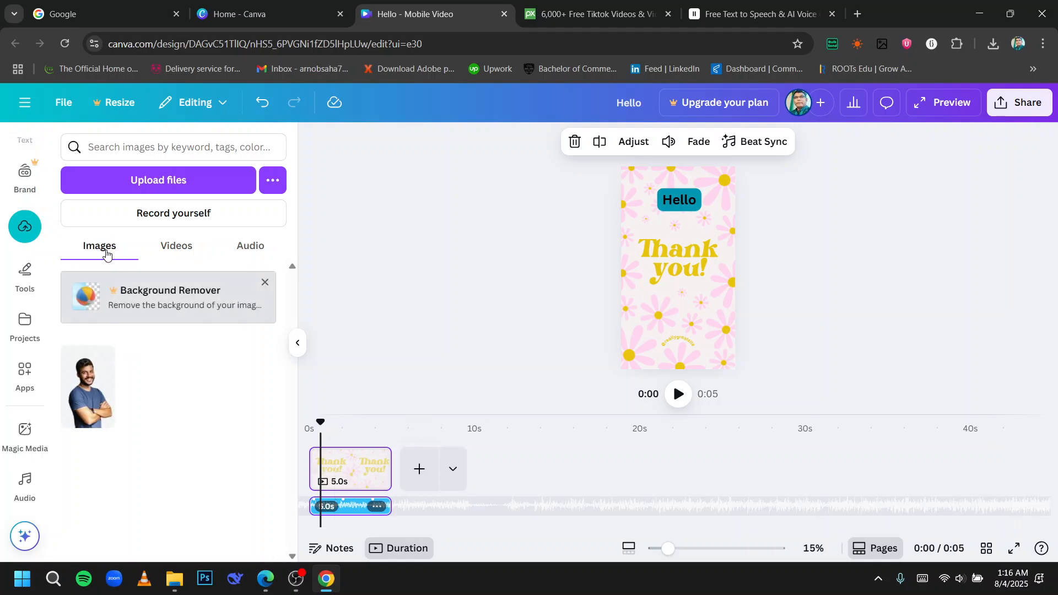
left_click(187, 249)
left_click(238, 249)
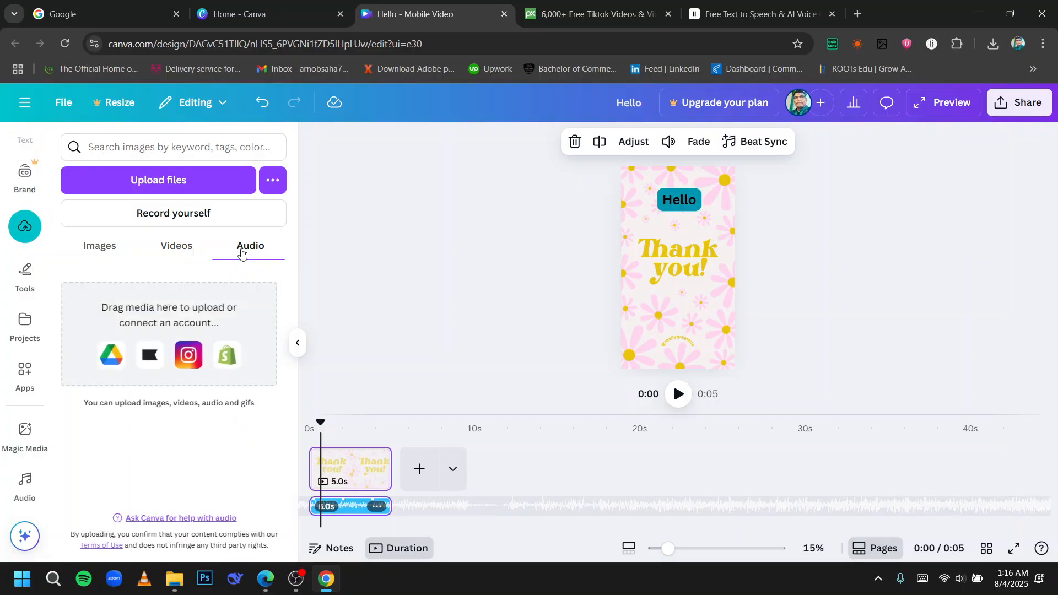
left_click(186, 250)
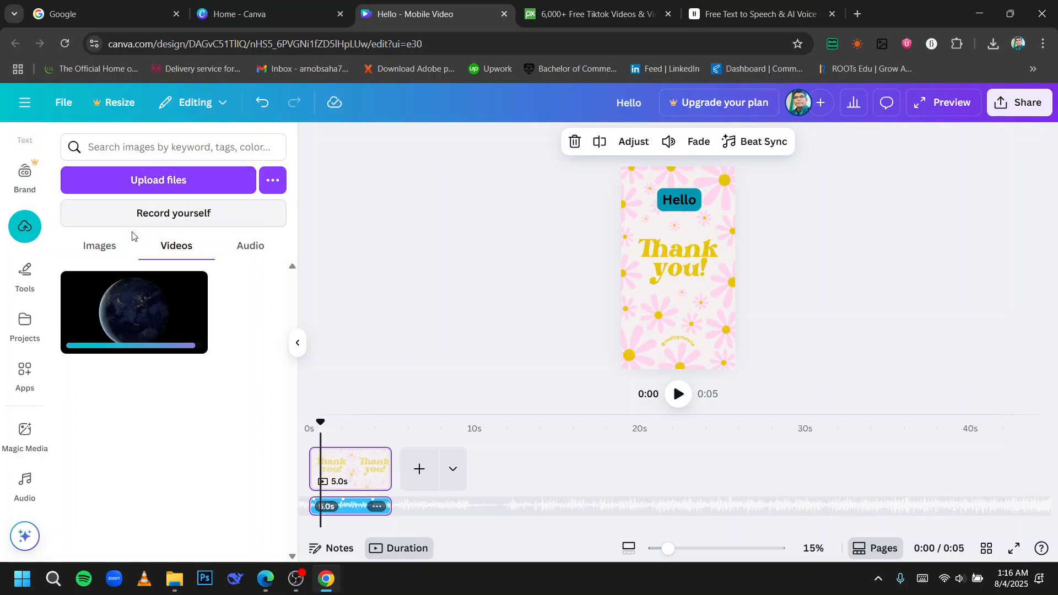
left_click(103, 246)
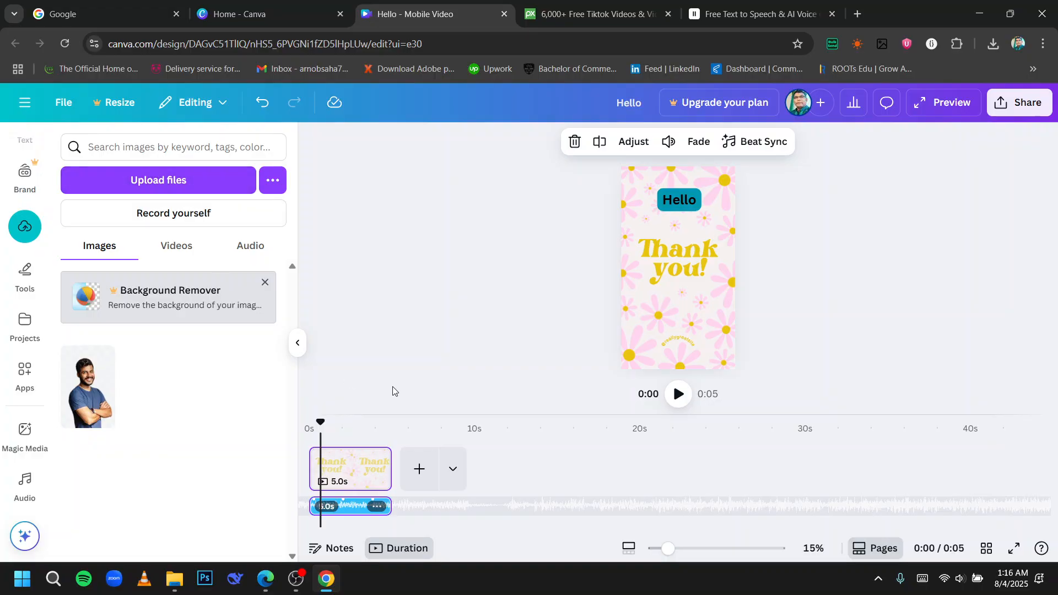
Apply the Breathe page animation to the first page.
left_click(354, 474)
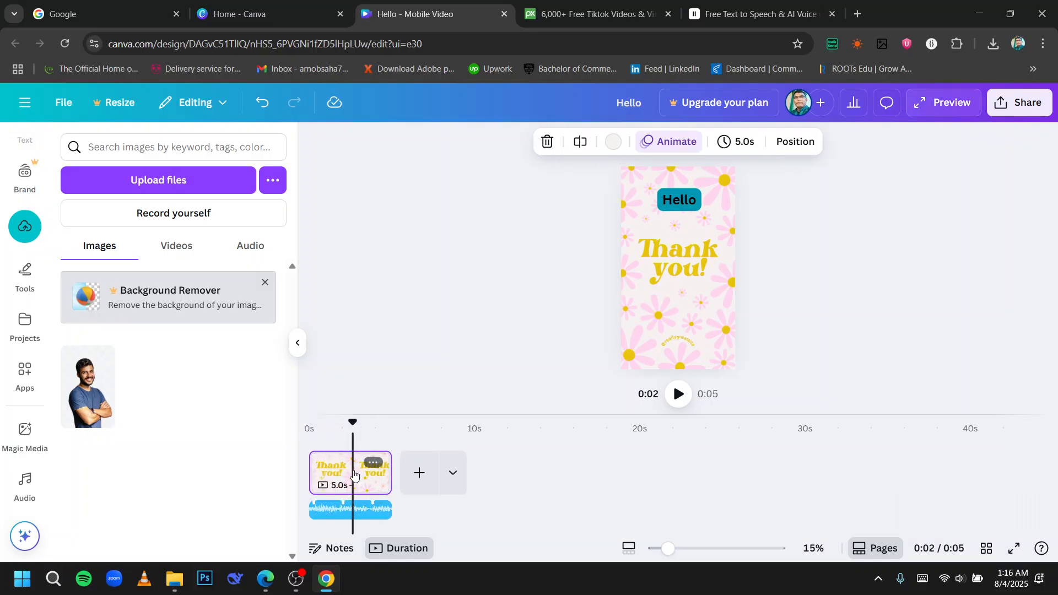
left_click(681, 147)
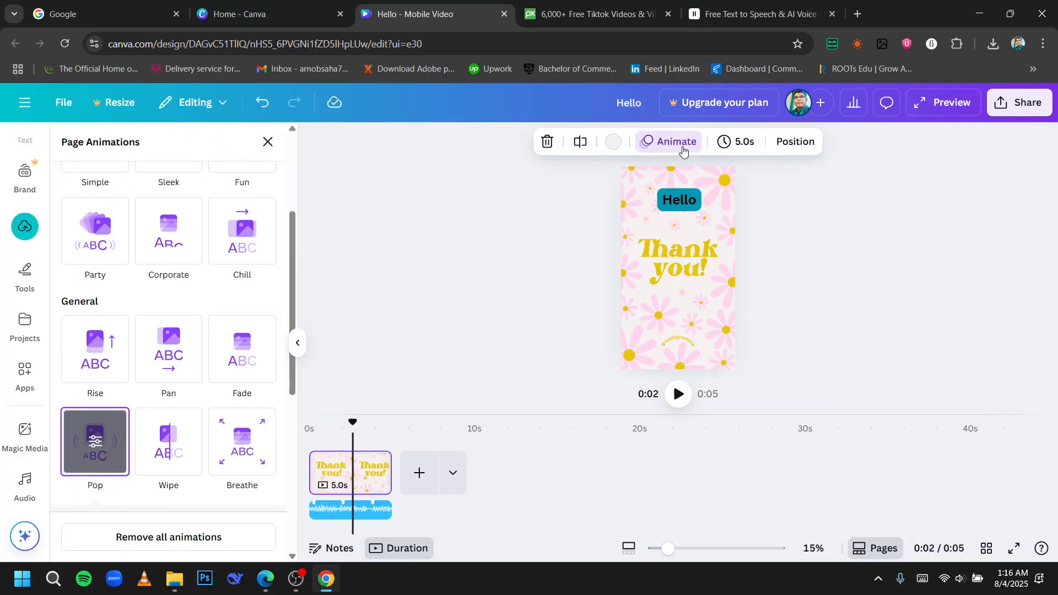
scroll(152, 367, "up", 3)
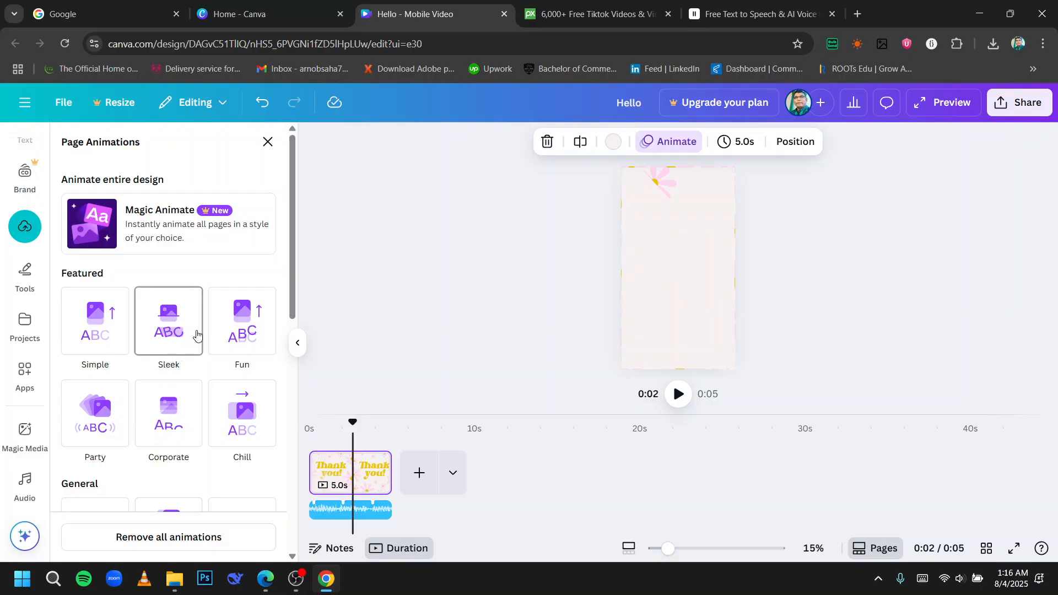
scroll(179, 342, "down", 1)
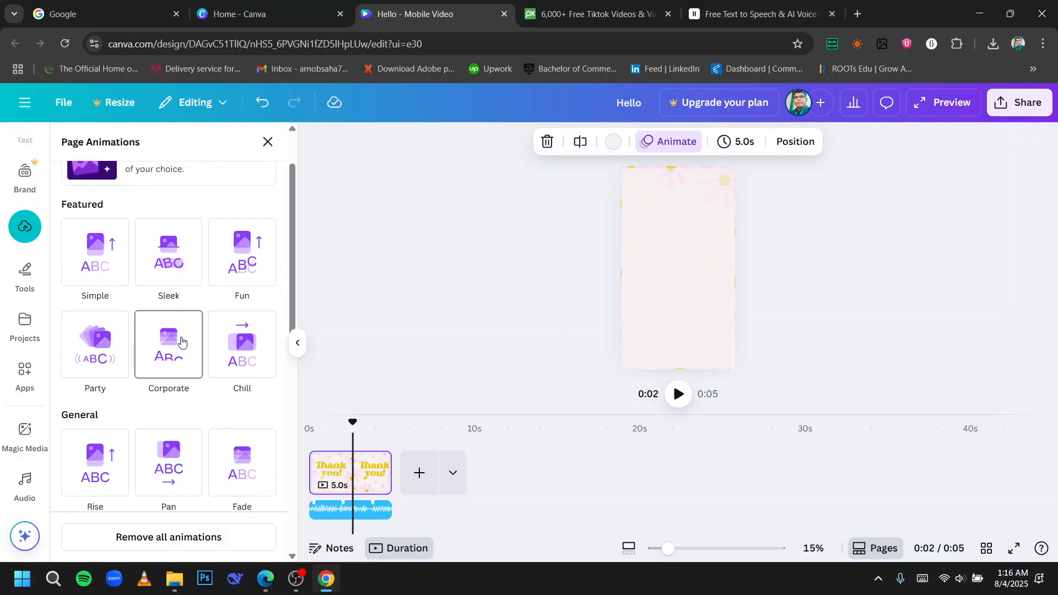
scroll(181, 337, "down", 1)
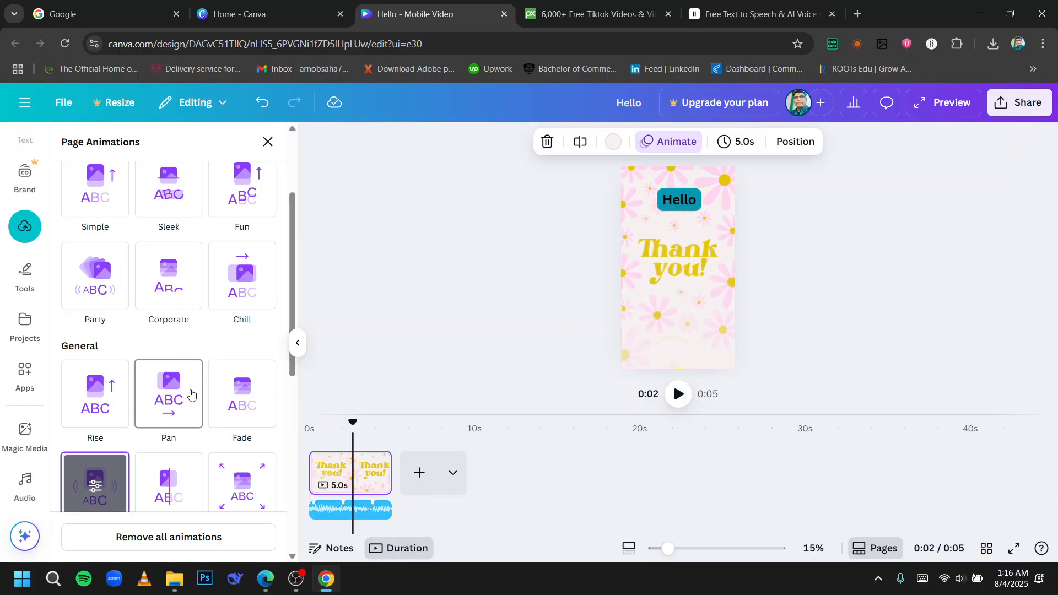
scroll(176, 380, "down", 2)
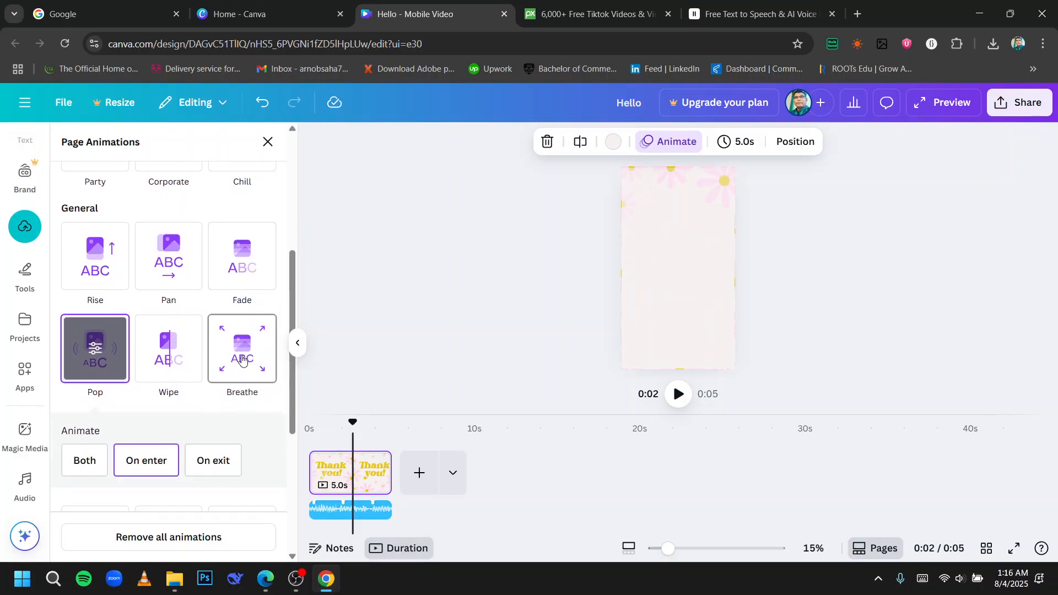
left_click(241, 350)
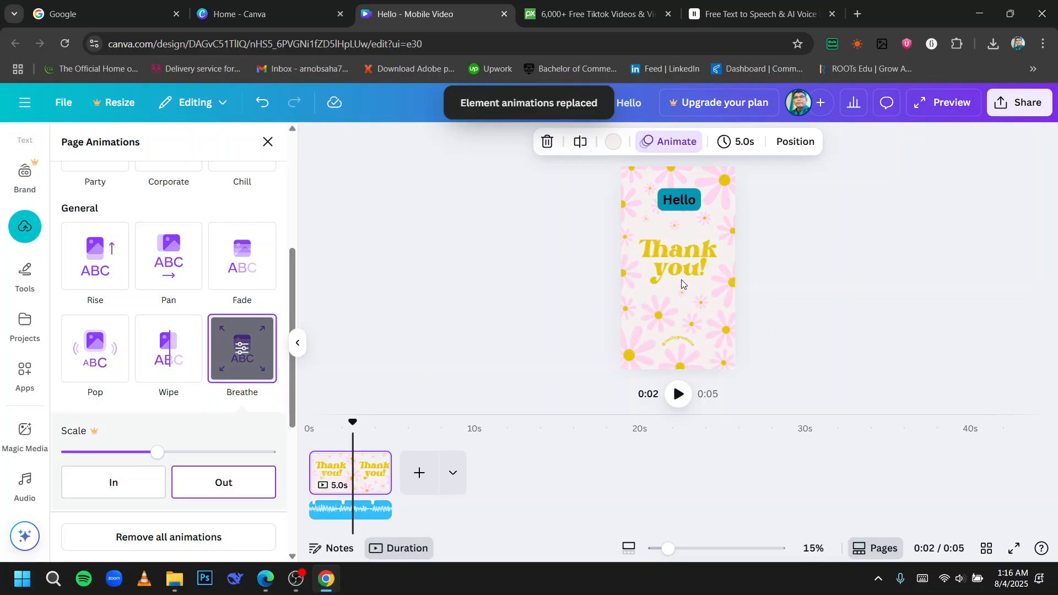
Try to drag the uploaded Earth video from Projects onto the timeline.
left_click(36, 230)
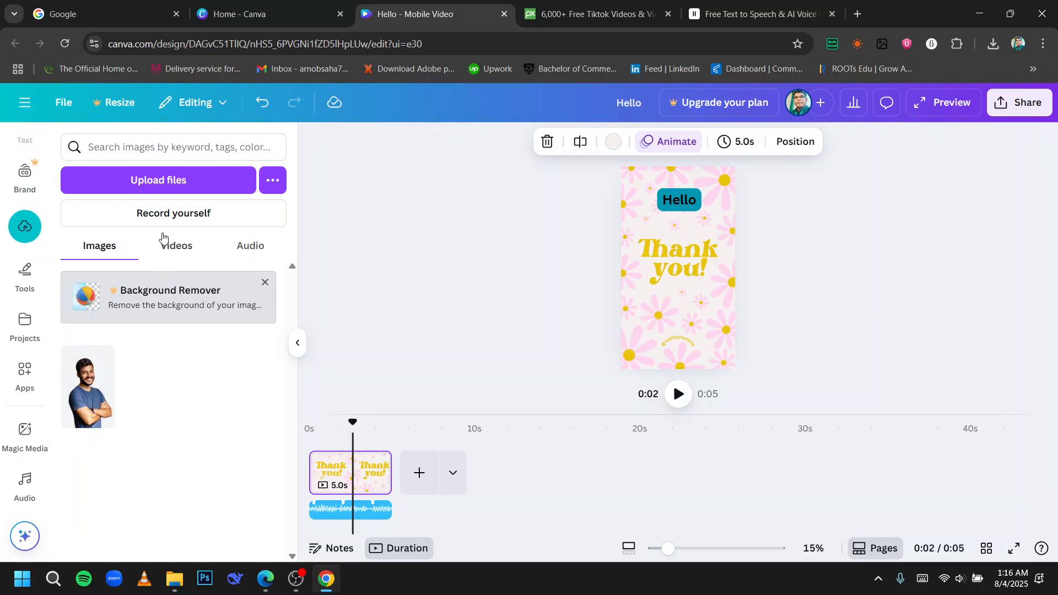
left_click(25, 273)
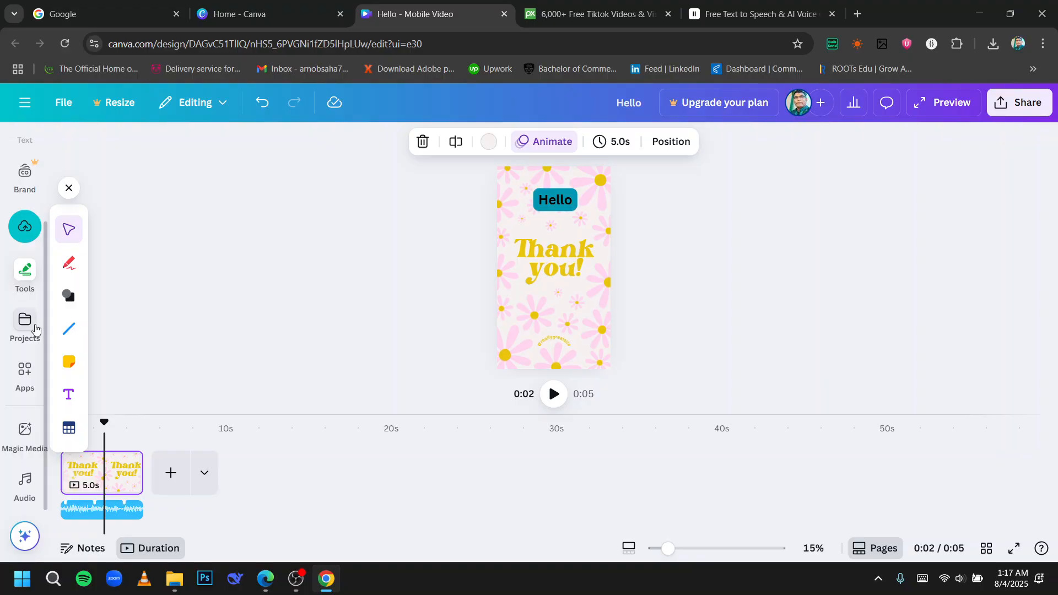
left_click(25, 322)
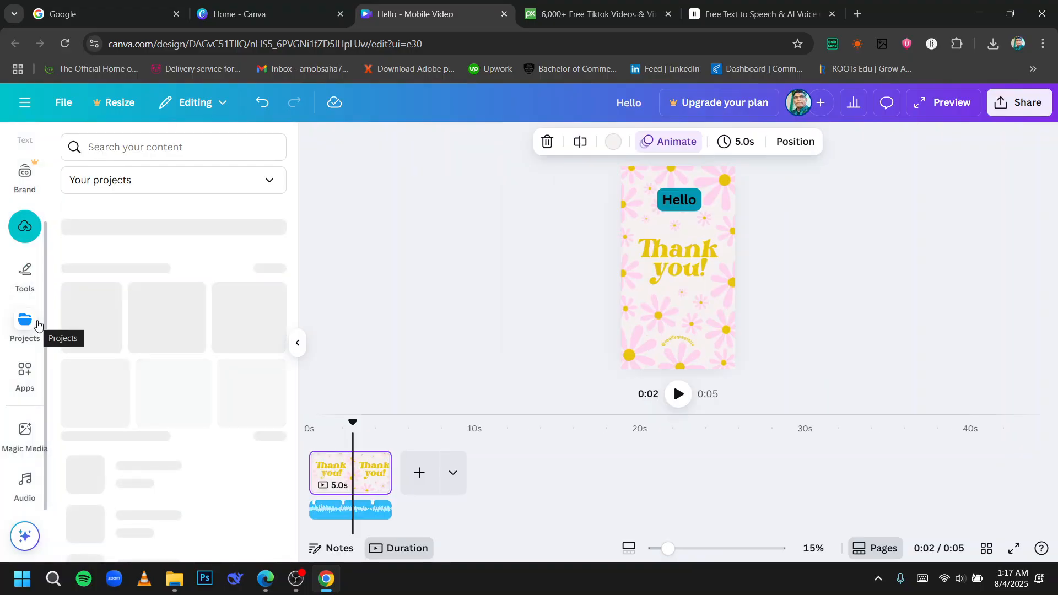
scroll(141, 335, "down", 3)
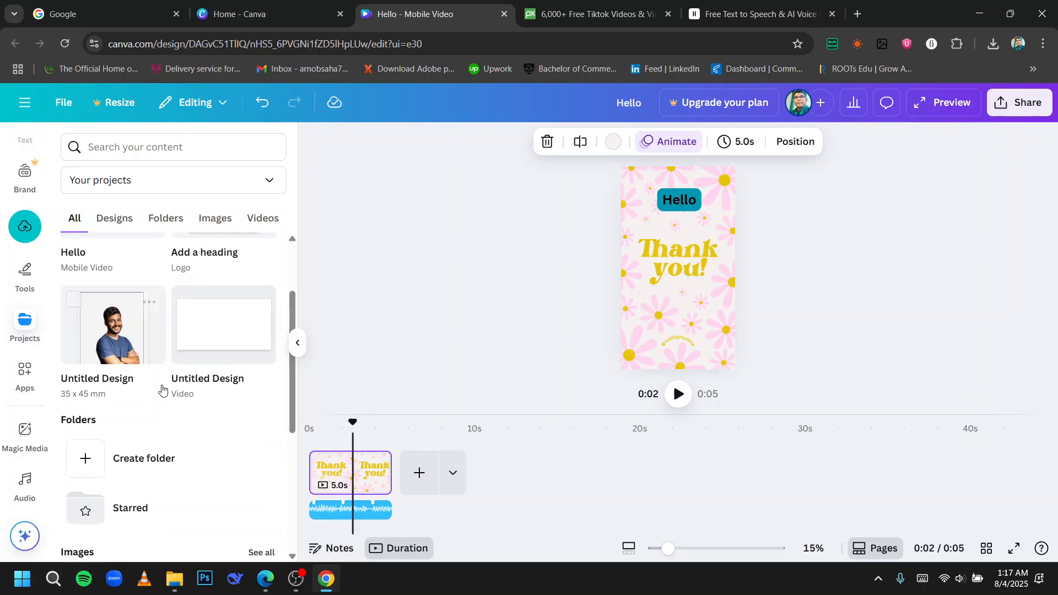
scroll(161, 389, "down", 5)
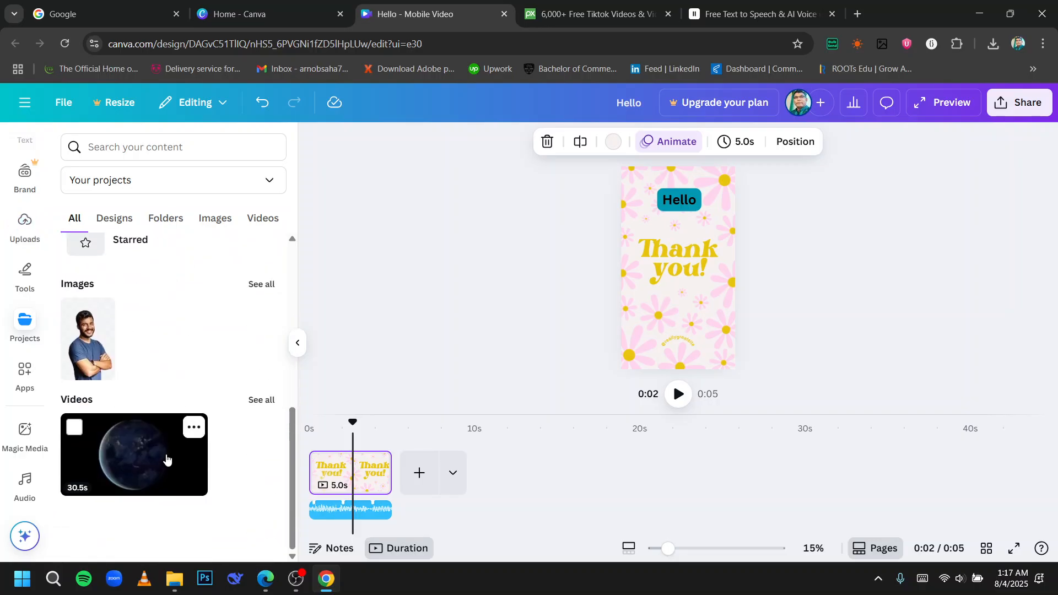
mouse_move(147, 444)
left_click_drag(147, 445, 455, 472)
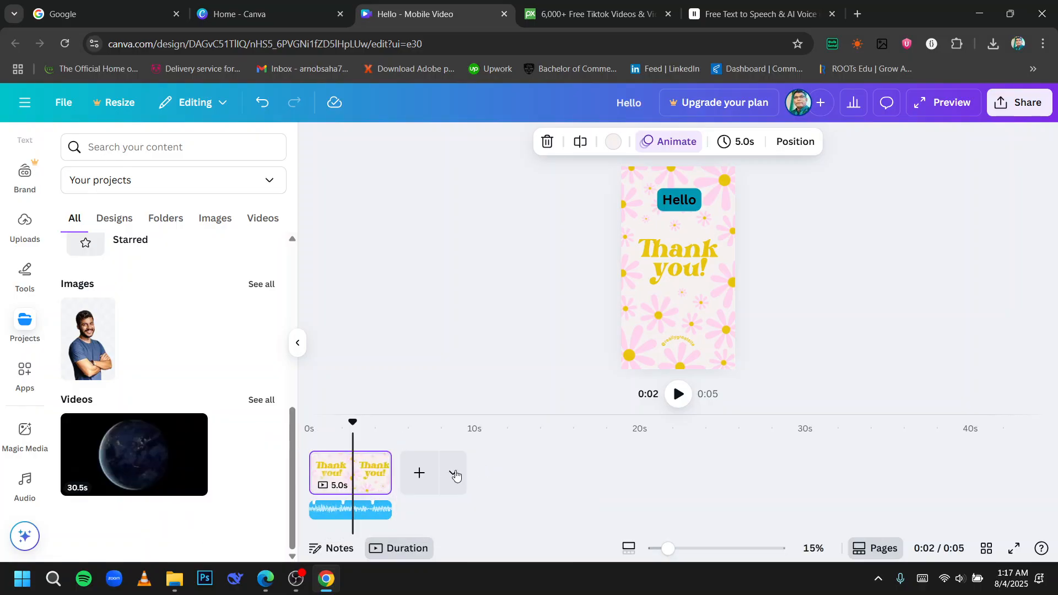
Add a new blank second page after the first page and play the video preview.
left_click(419, 473)
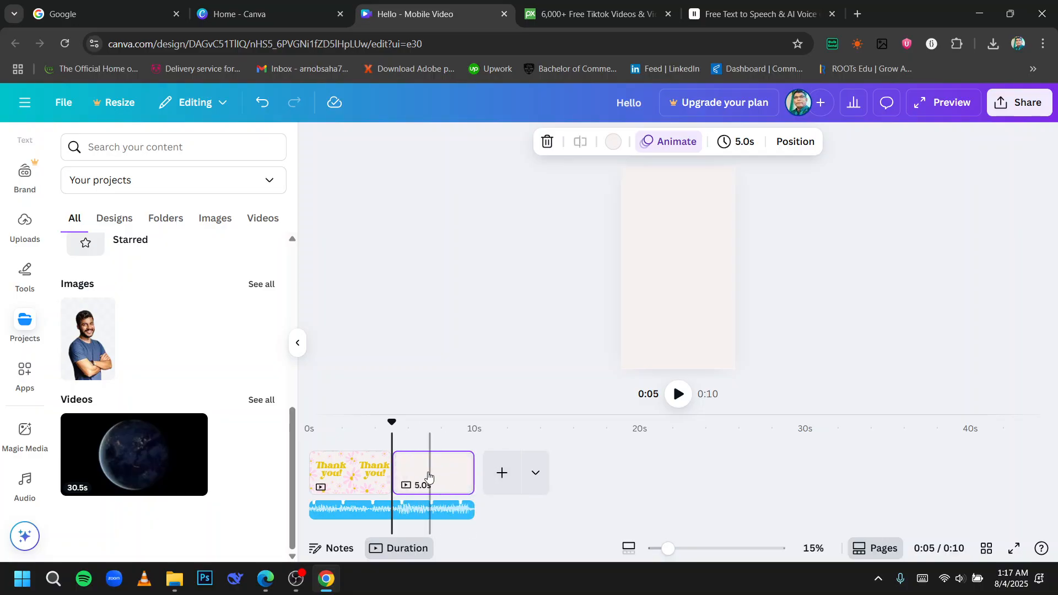
left_click(678, 394)
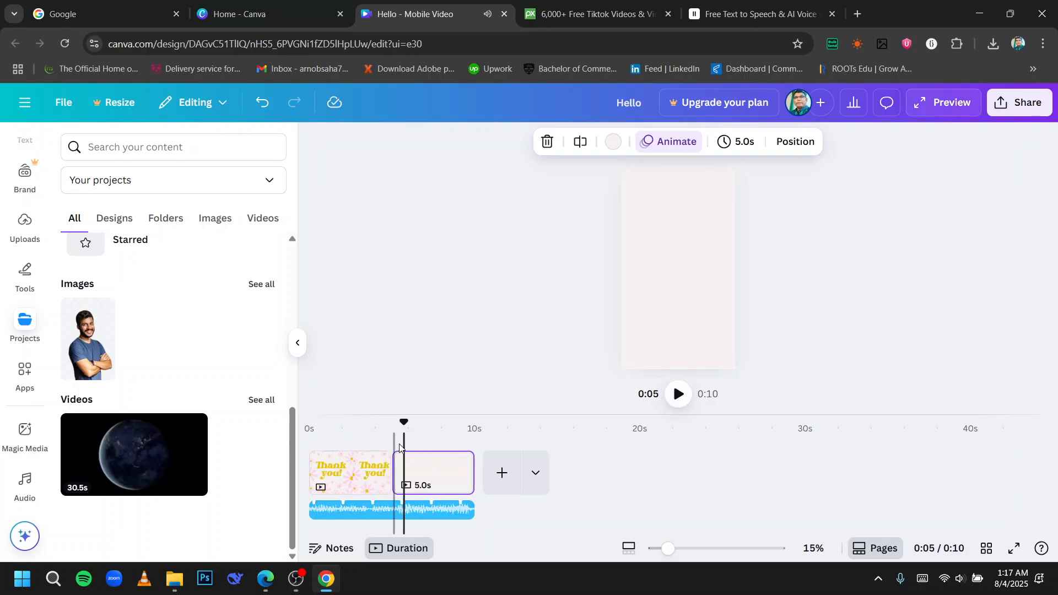
Apply the Color Wipe transition between the first and second pages and preview it.
left_click(390, 486)
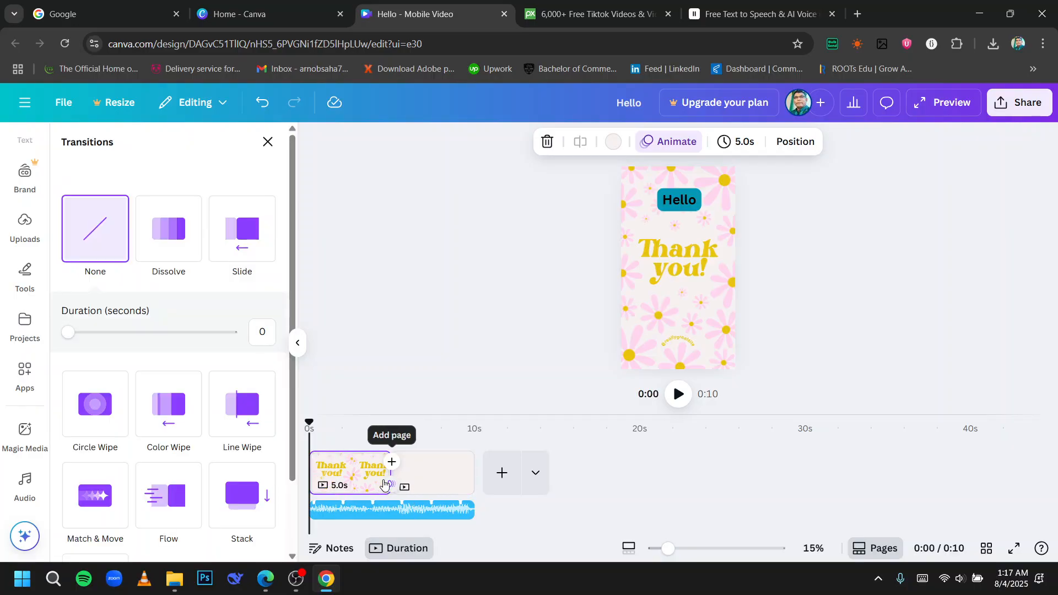
scroll(185, 332, "down", 2)
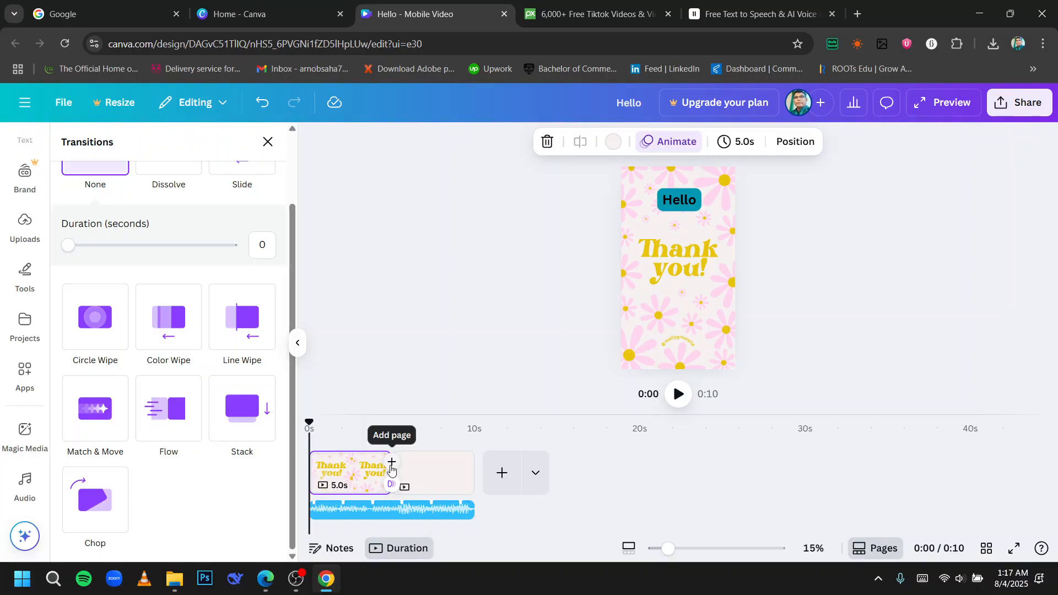
left_click(167, 325)
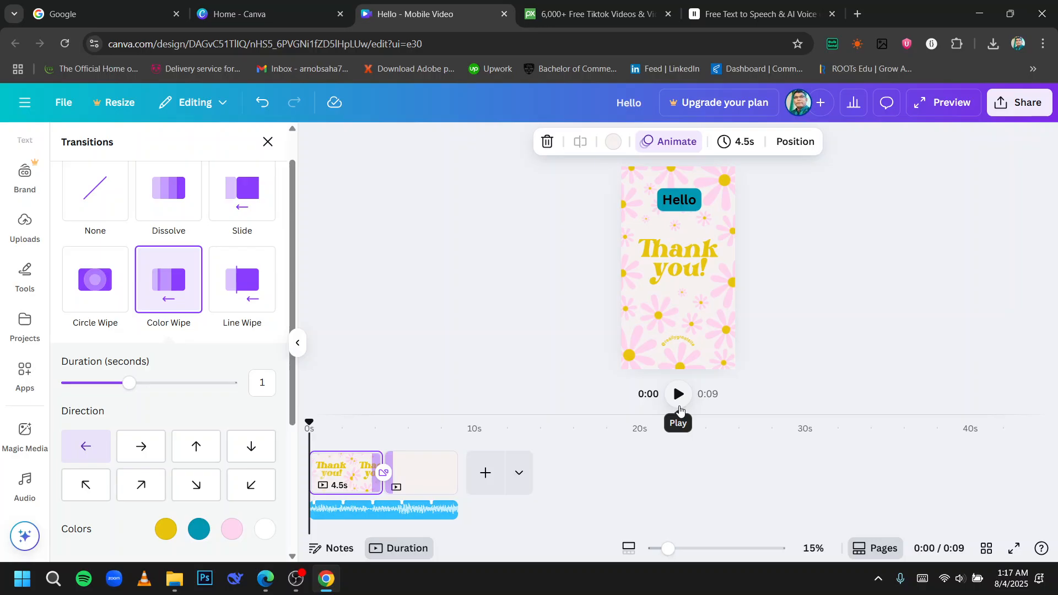
left_click(679, 394)
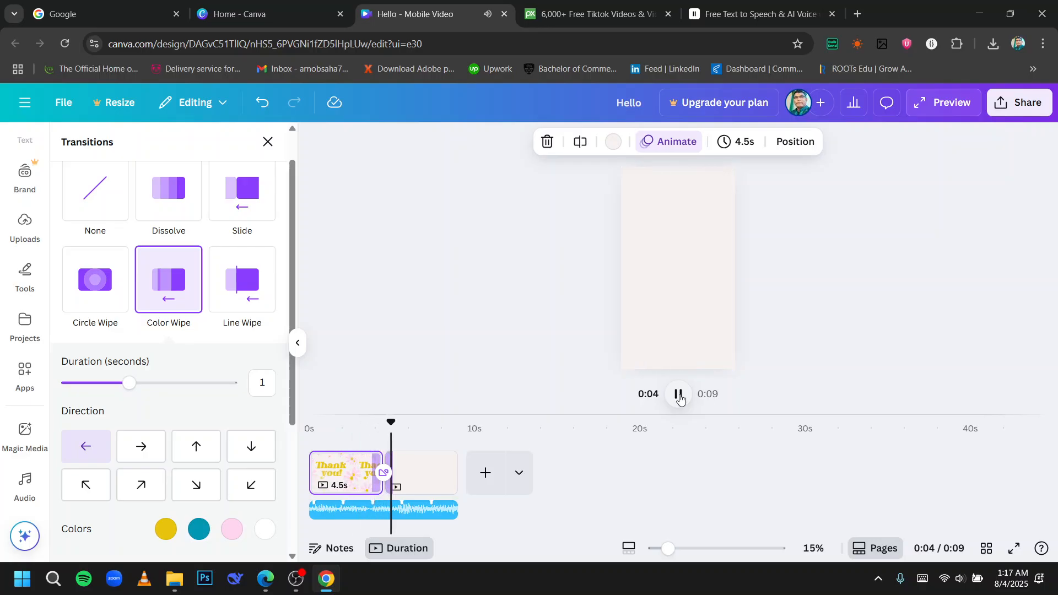
left_click(679, 396)
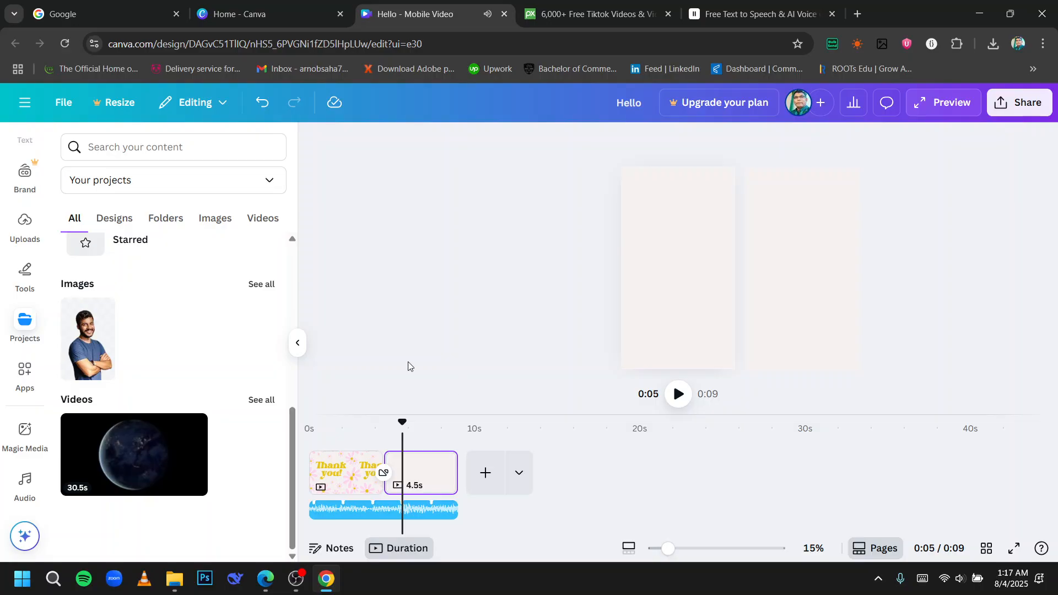
scroll(149, 377, "up", 5)
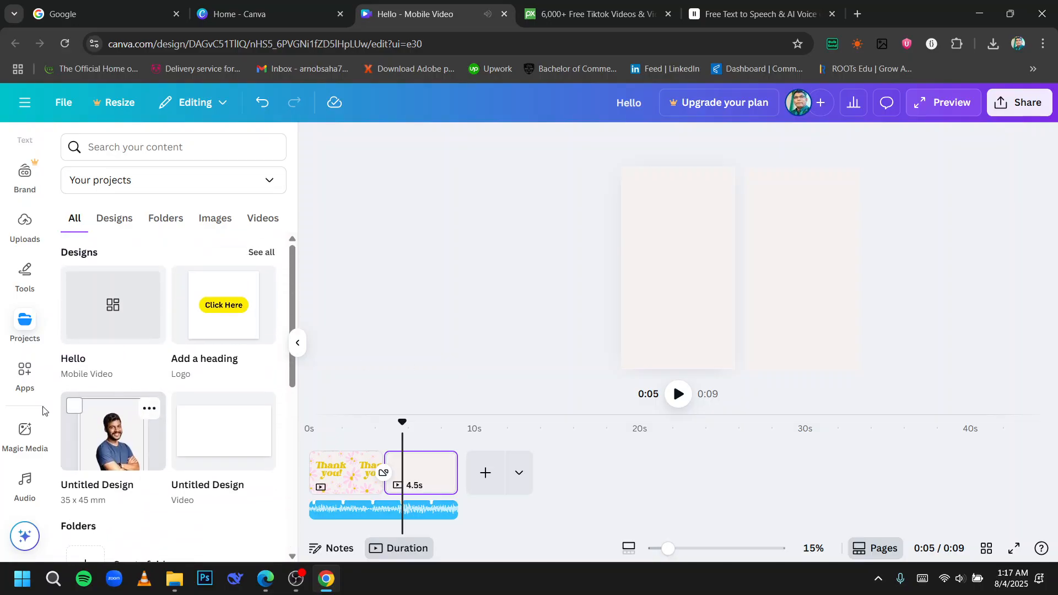
left_click(24, 430)
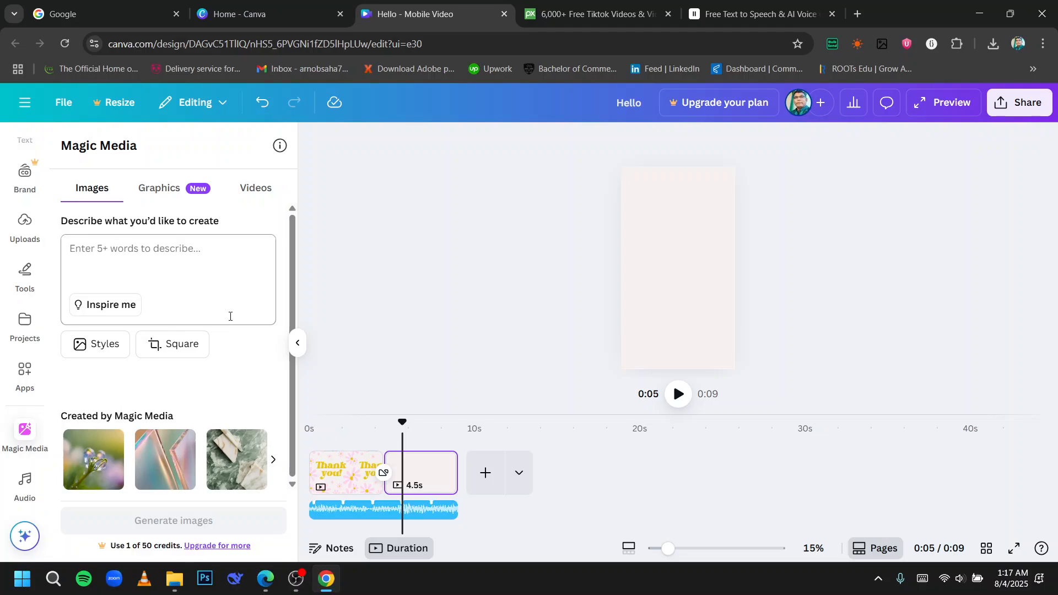
left_click(204, 250)
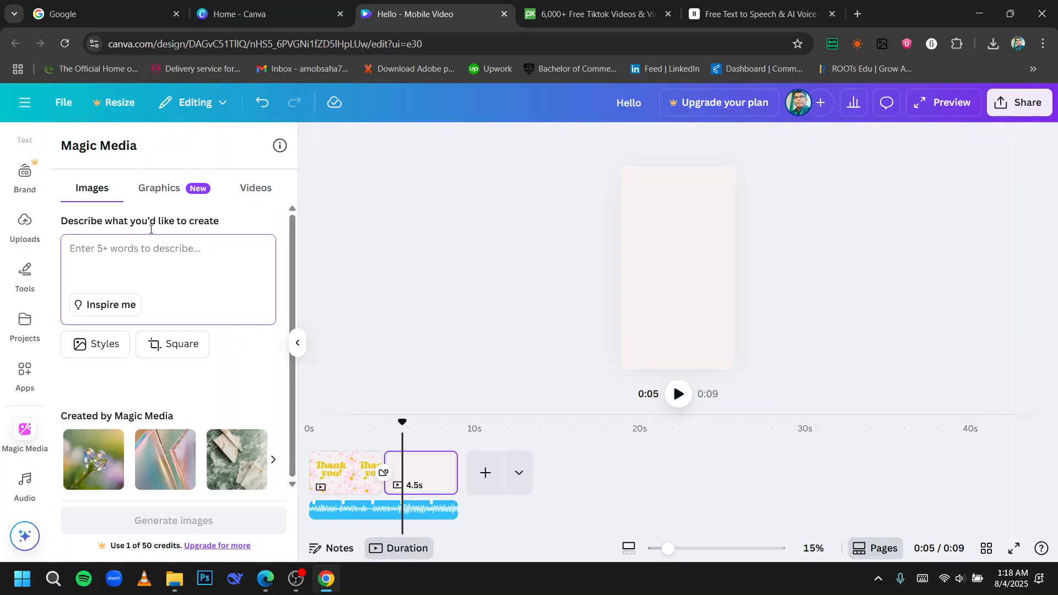
Browse the copyright-free audio search results in the Audio panel and clear the search.
left_click(22, 503)
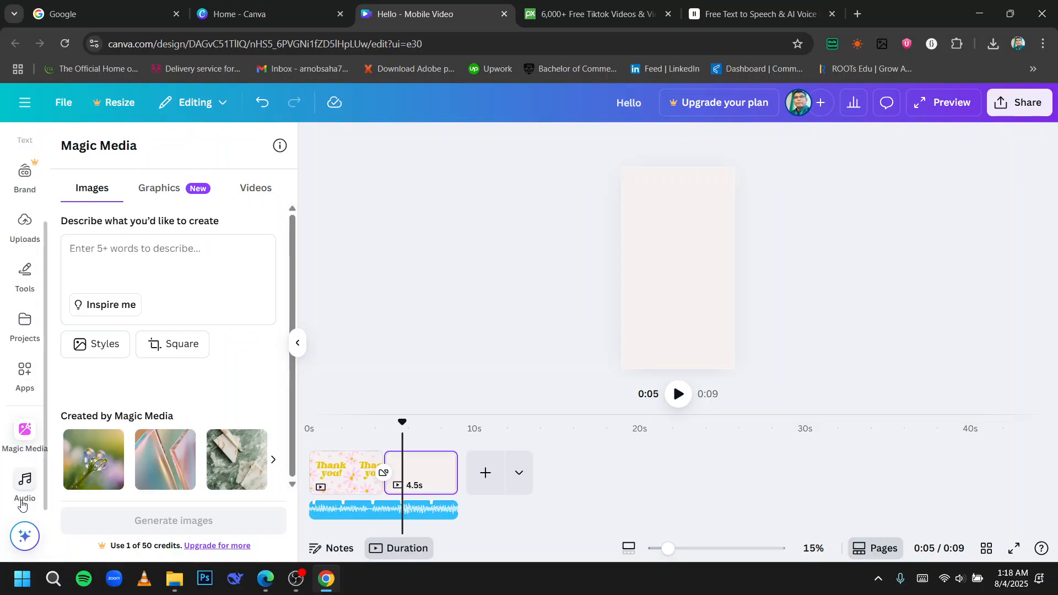
scroll(184, 300, "down", 4)
scroll(184, 302, "up", 4)
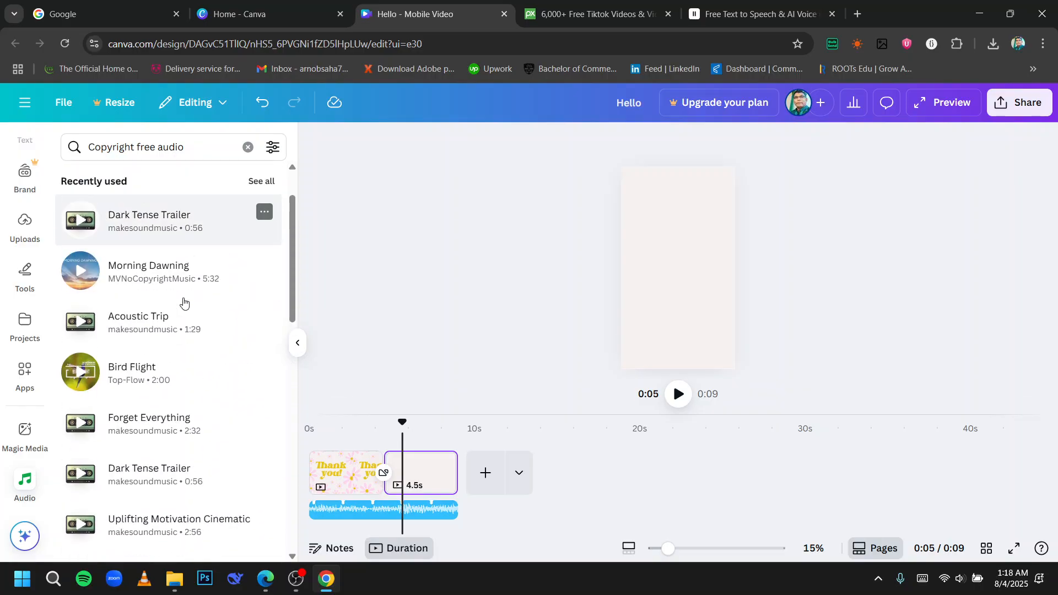
left_click(190, 101)
left_click(191, 101)
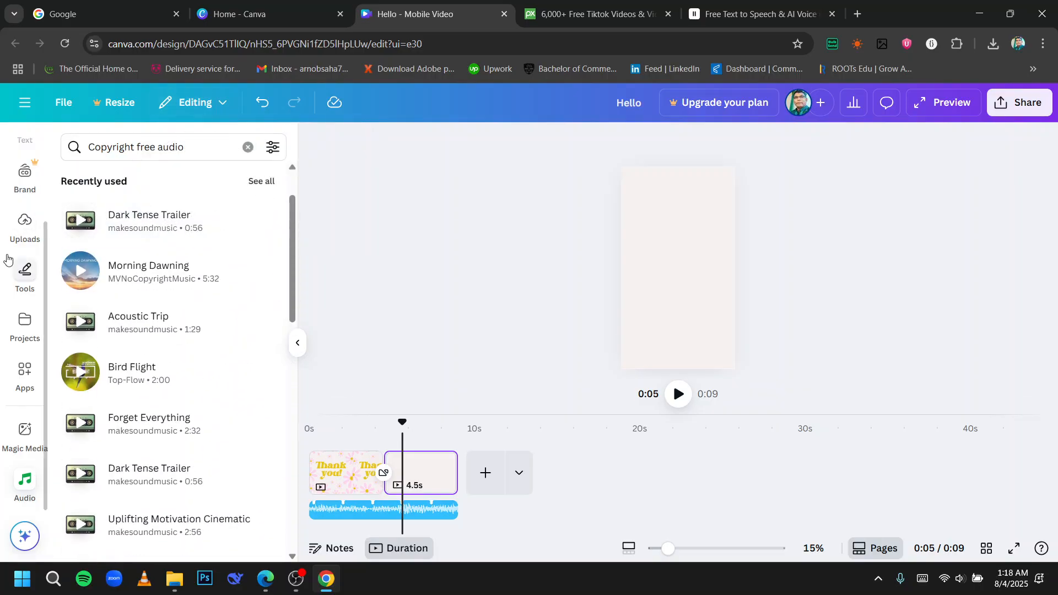
scroll(147, 315, "down", 10)
scroll(146, 315, "up", 5)
scroll(146, 318, "down", 5)
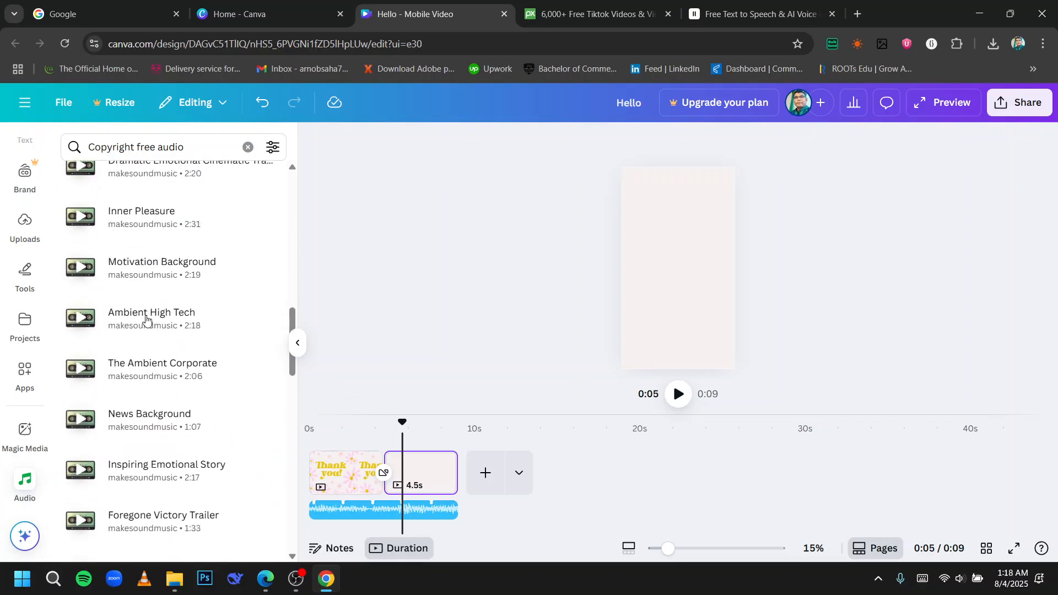
scroll(146, 318, "down", 15)
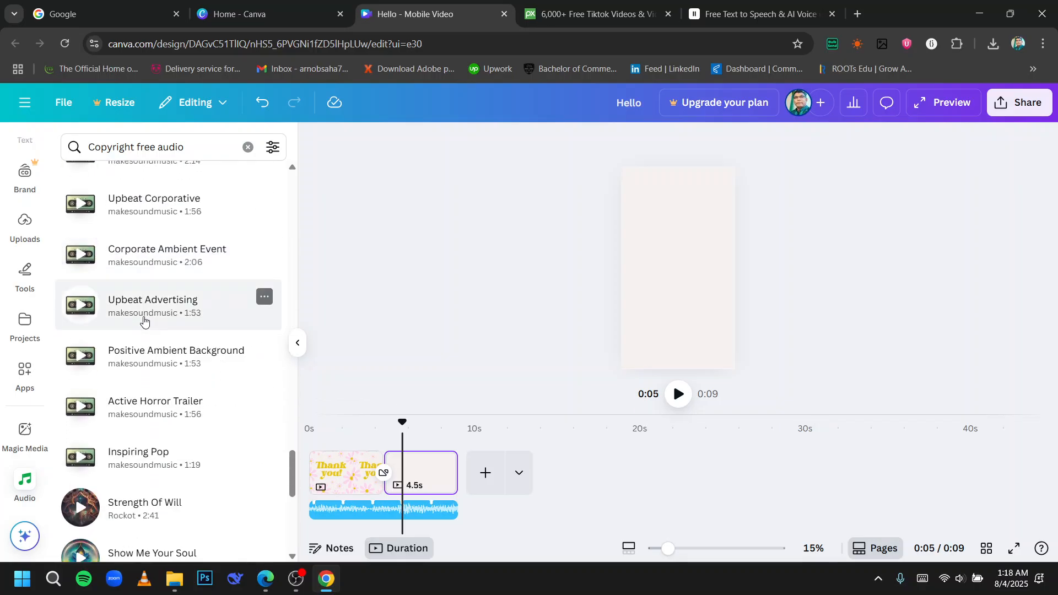
scroll(144, 321, "up", 20)
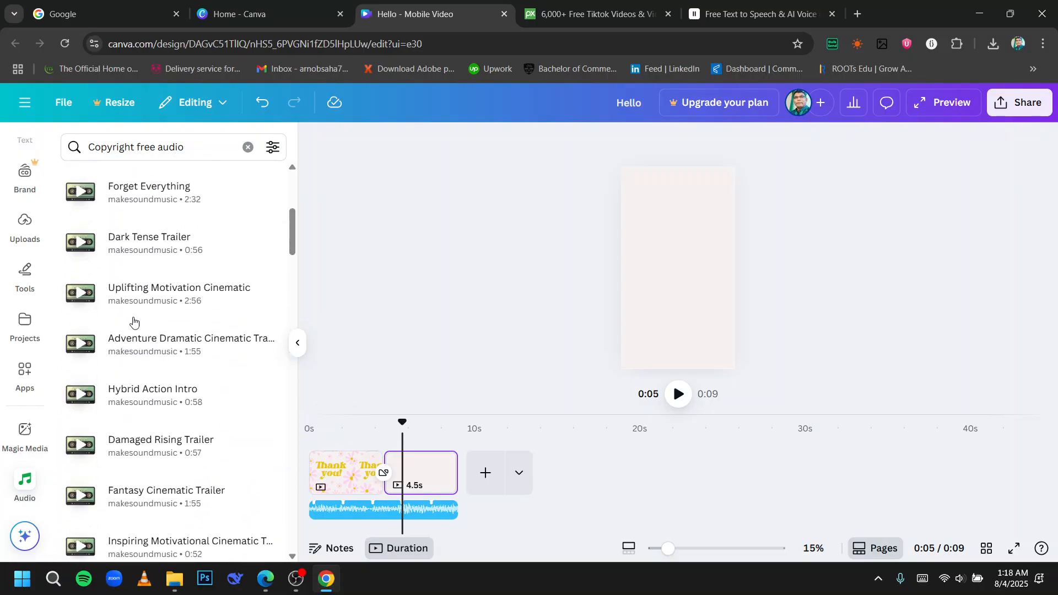
scroll(134, 322, "up", 5)
left_click(248, 146)
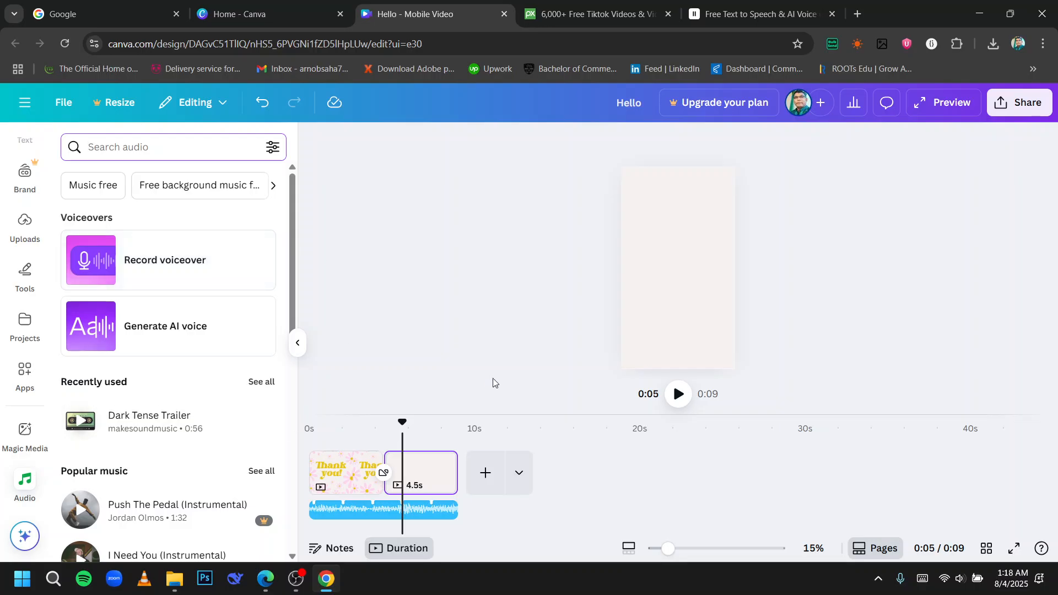
Open the Generate AI voice tool and browse the available voice languages.
left_click(227, 336)
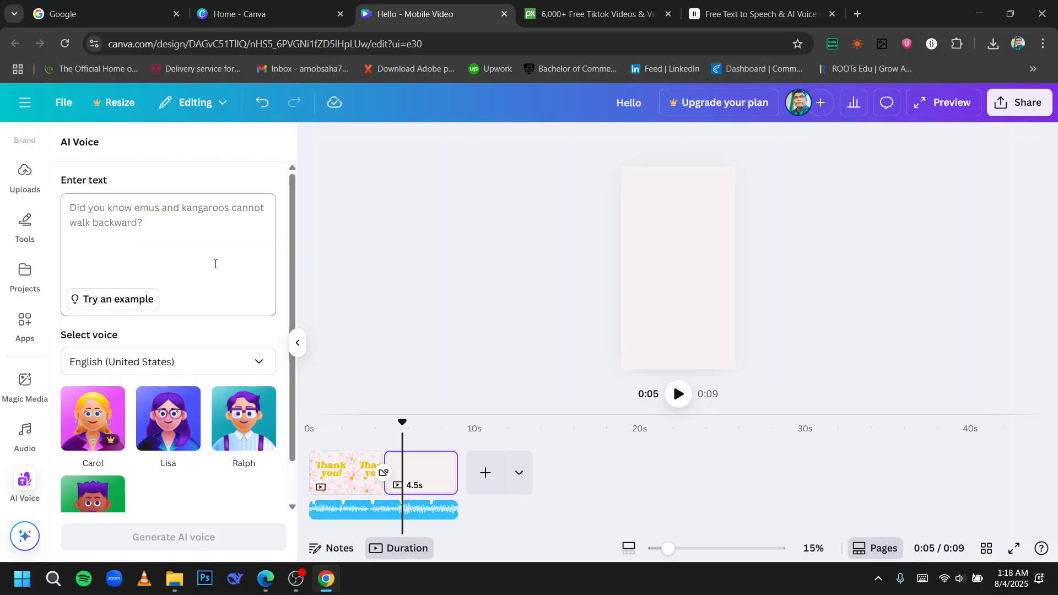
left_click(154, 362)
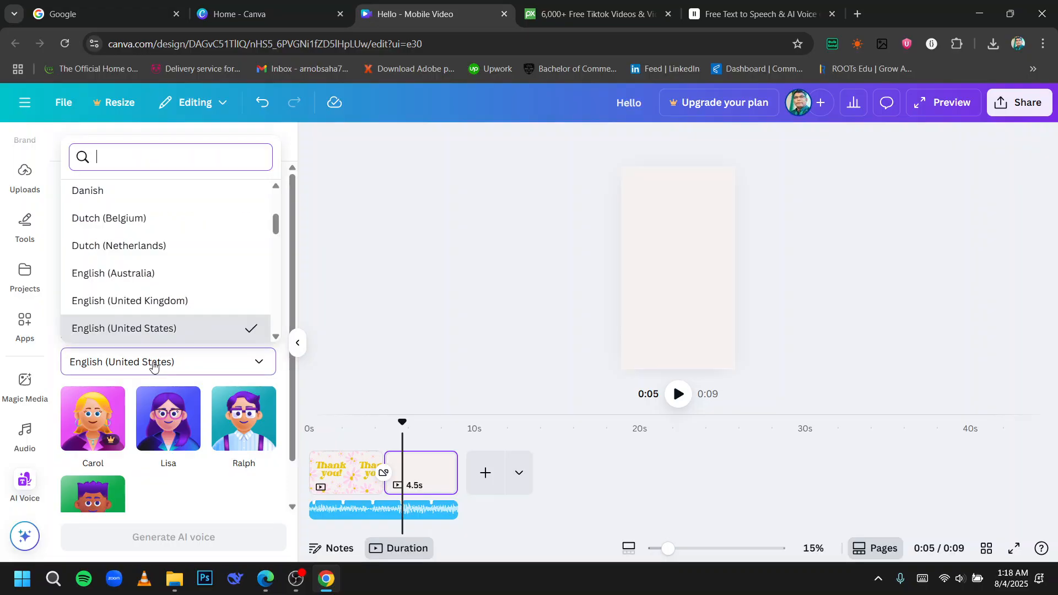
scroll(181, 270, "down", 10)
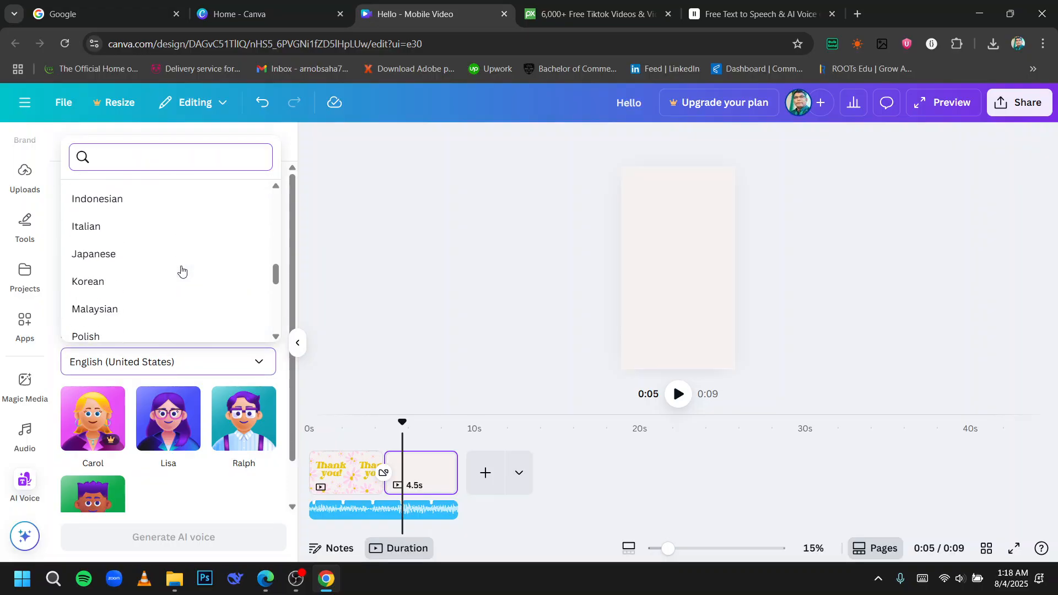
scroll(179, 278, "down", 3)
scroll(176, 273, "up", 15)
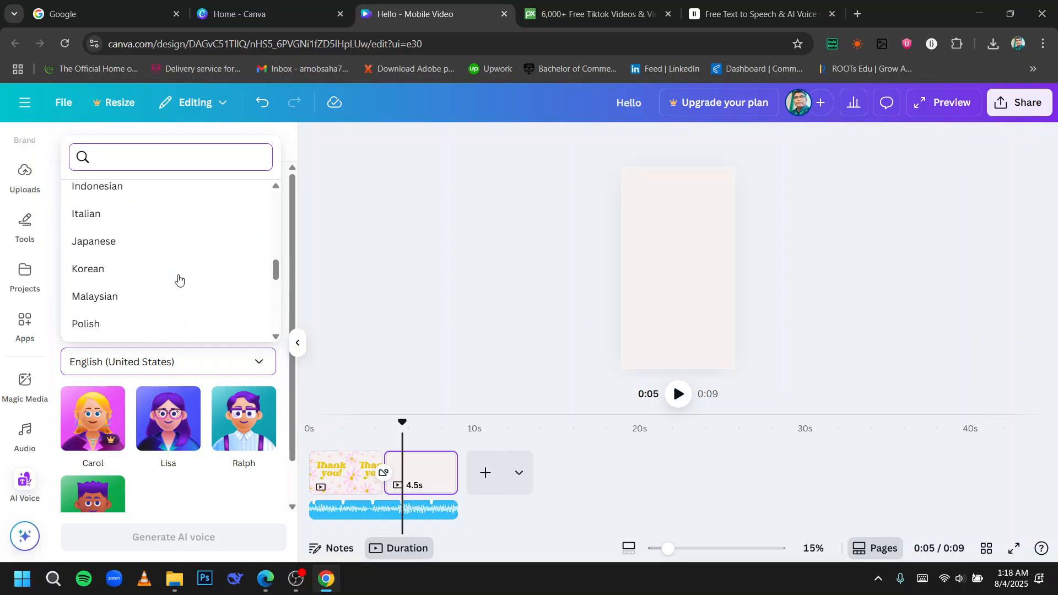
scroll(175, 270, "down", 6)
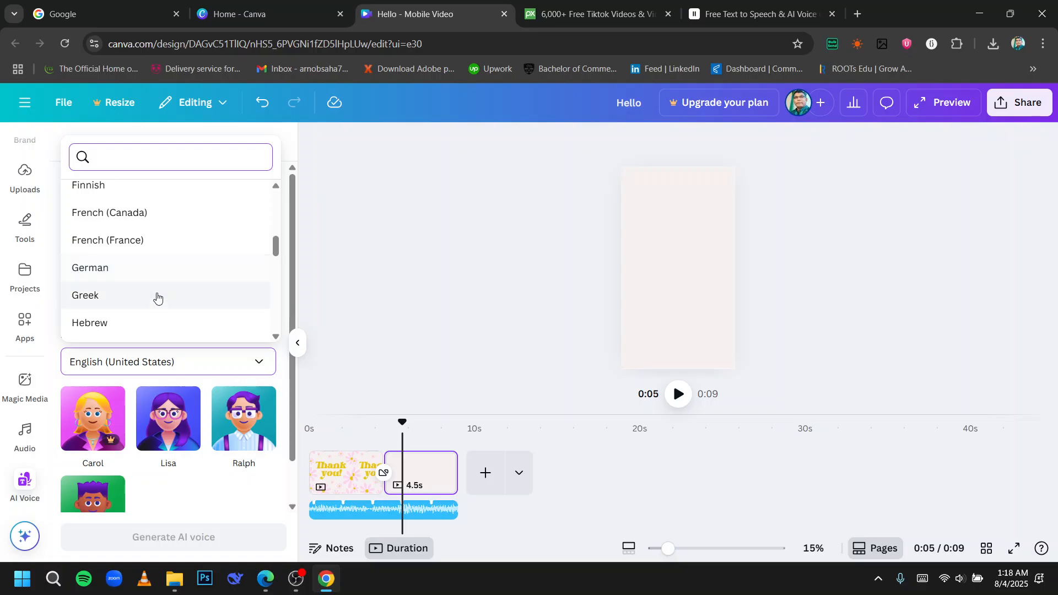
scroll(153, 292, "down", 2)
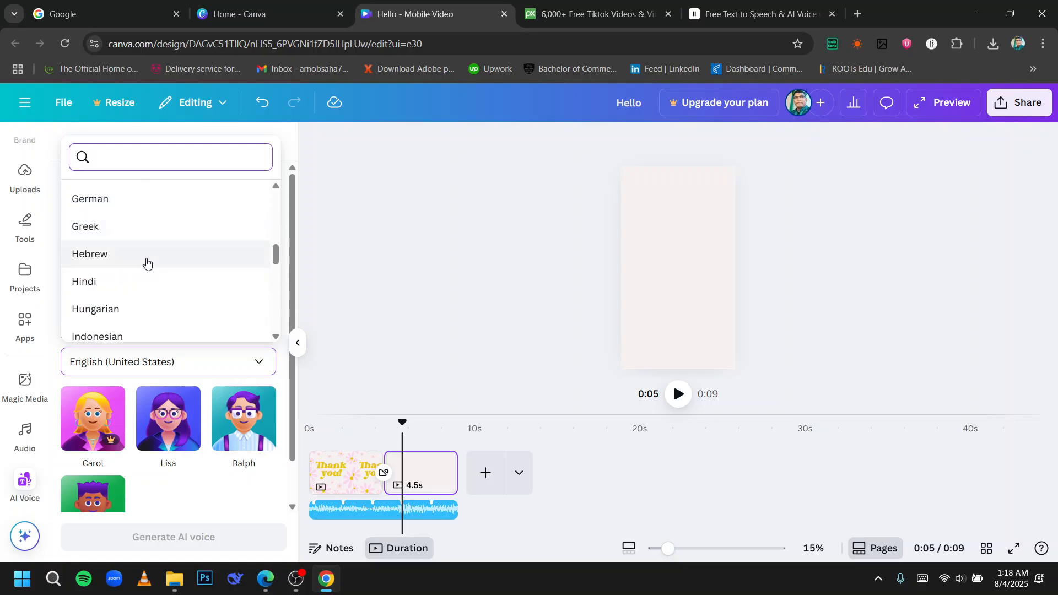
left_click(344, 311)
Enter the AI voice text "hello everyone how are you doing all of you?".
left_click(193, 270)
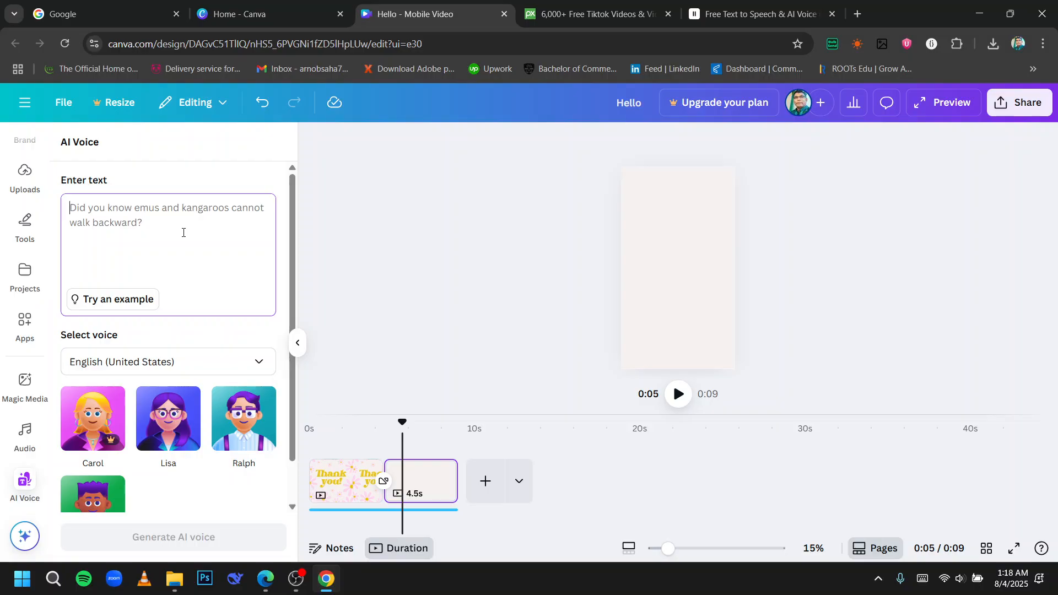
type("hello")
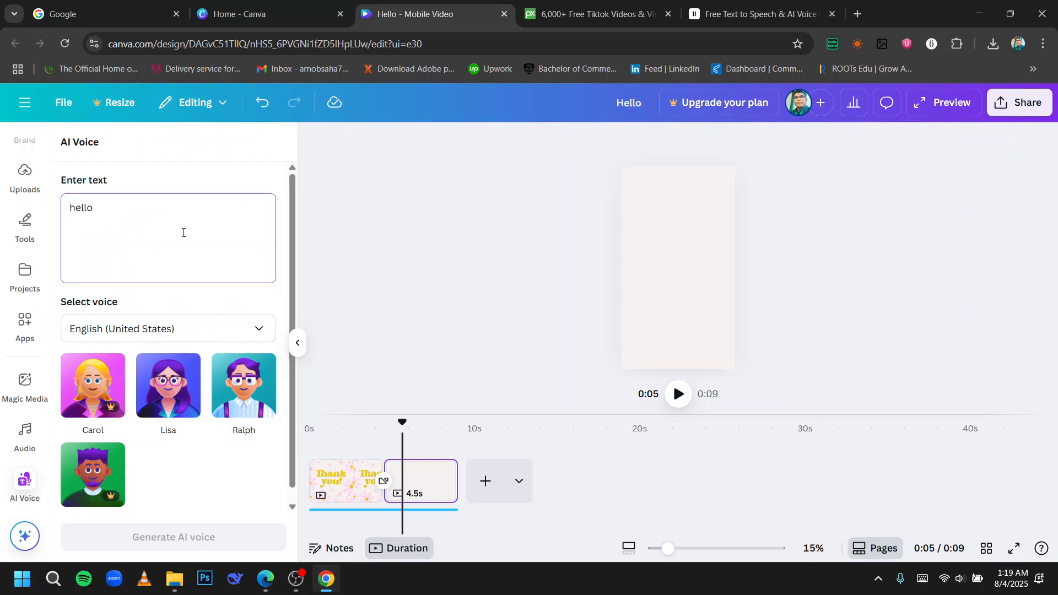
type(" everyone how are you doi")
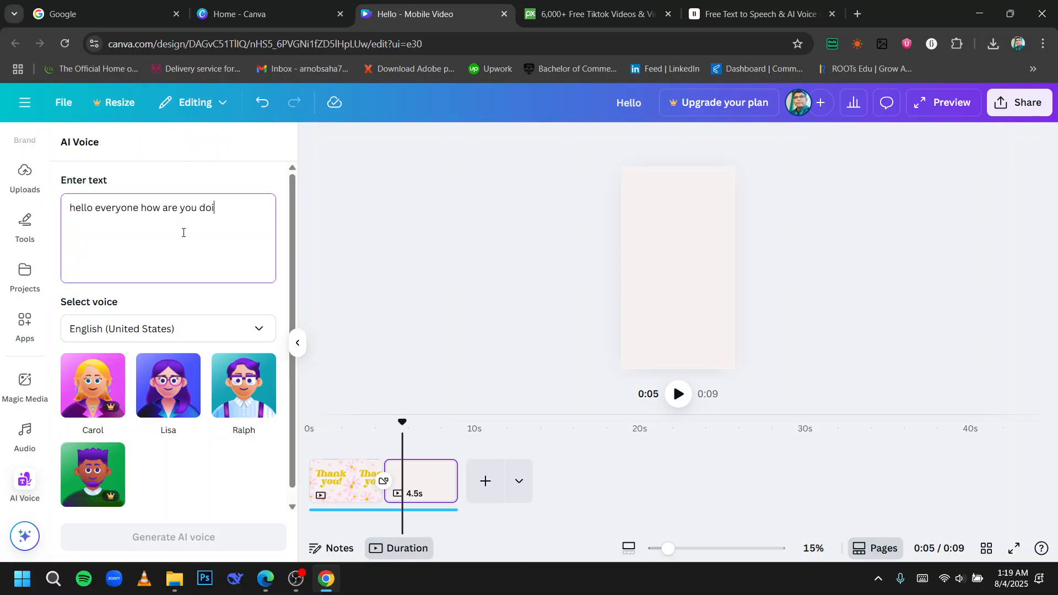
type("ng all of you?")
scroll(192, 249, "down", 1)
left_click(489, 265)
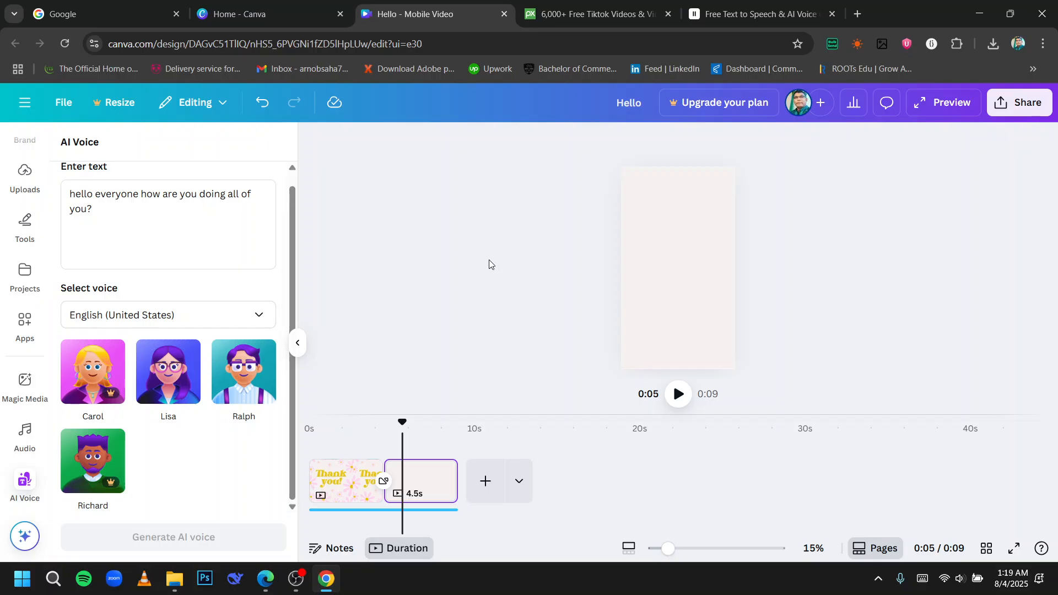
scroll(229, 233, "up", 1)
scroll(30, 235, "up", 3)
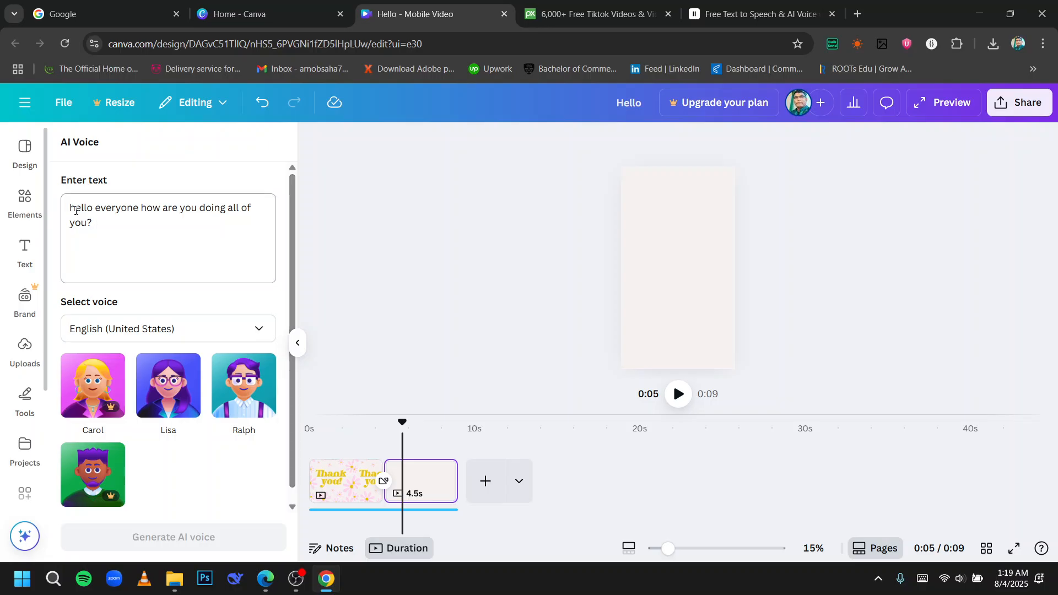
left_click(460, 582)
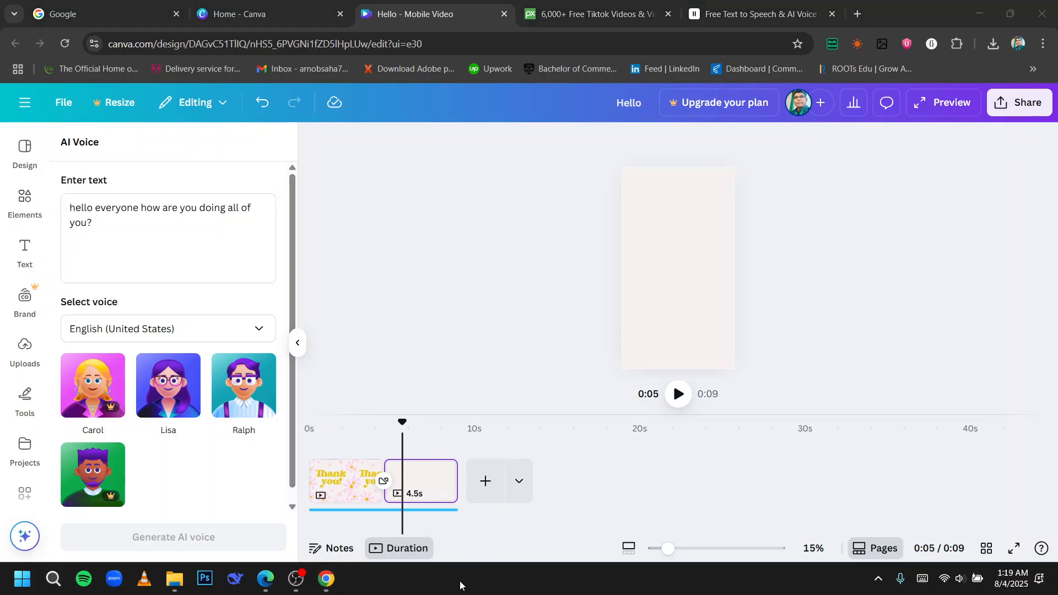